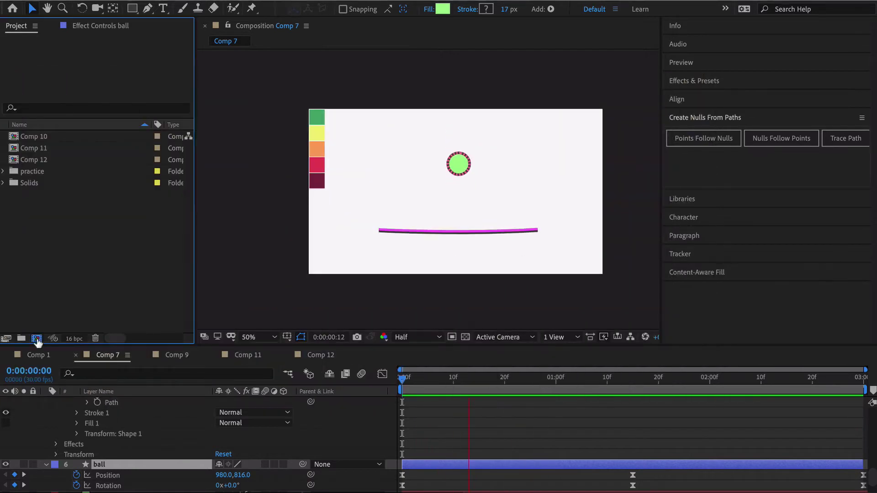
Create a 1920×1080, 30 fps, 3-second composition named bounce and paste in the Swatches 2 layer
click(37, 338)
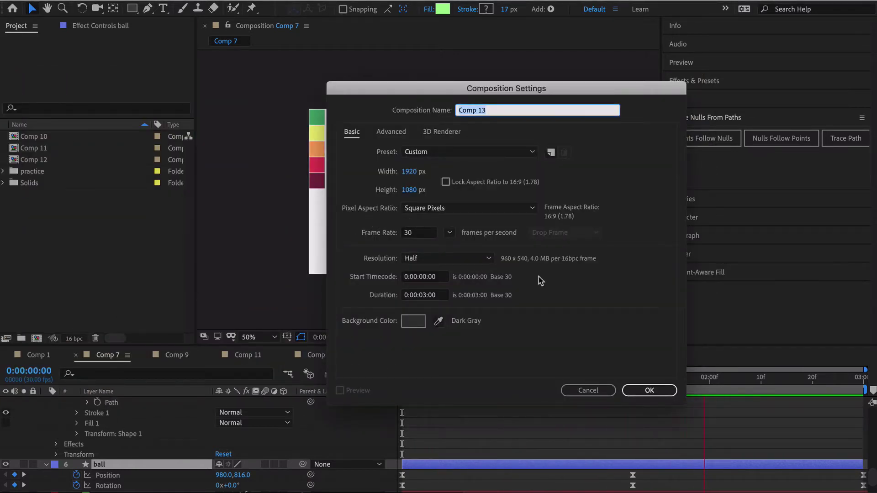
text(bounce)
click(650, 390)
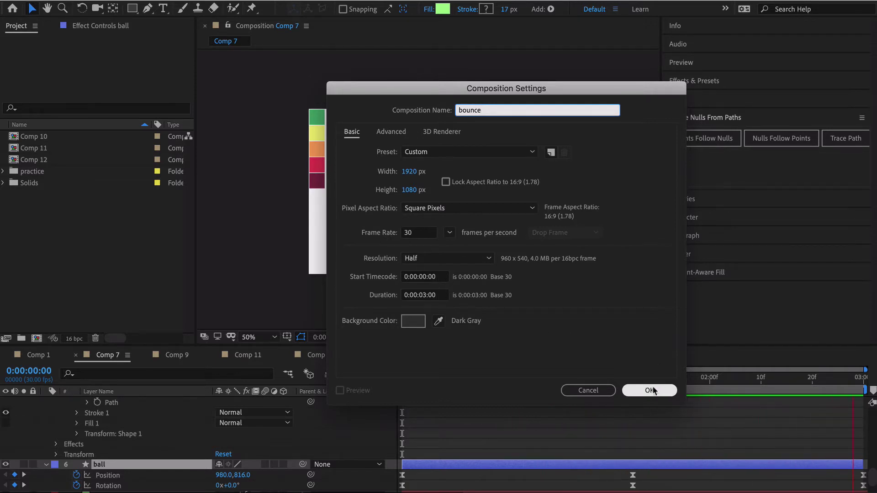
key(ctrl+v)
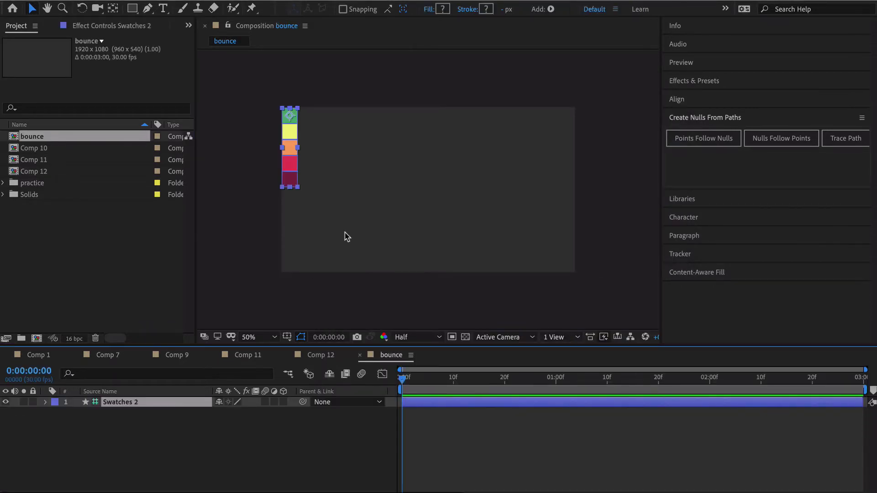
click(253, 482)
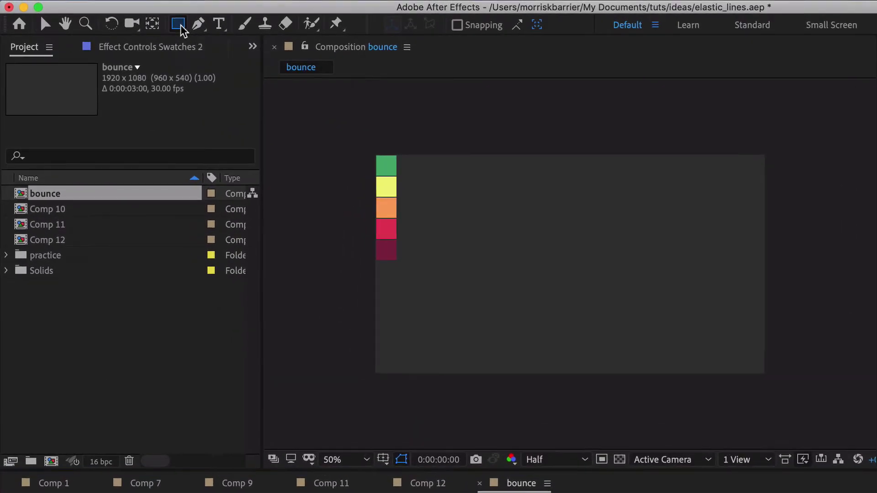
Draw a red circle near the centre with the Ellipse tool and scale it down smaller
key(q)
click(132, 9)
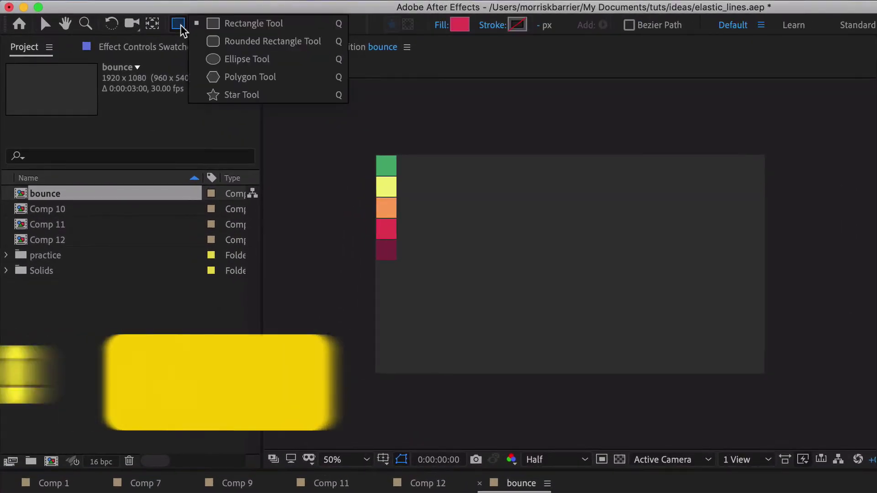
click(215, 59)
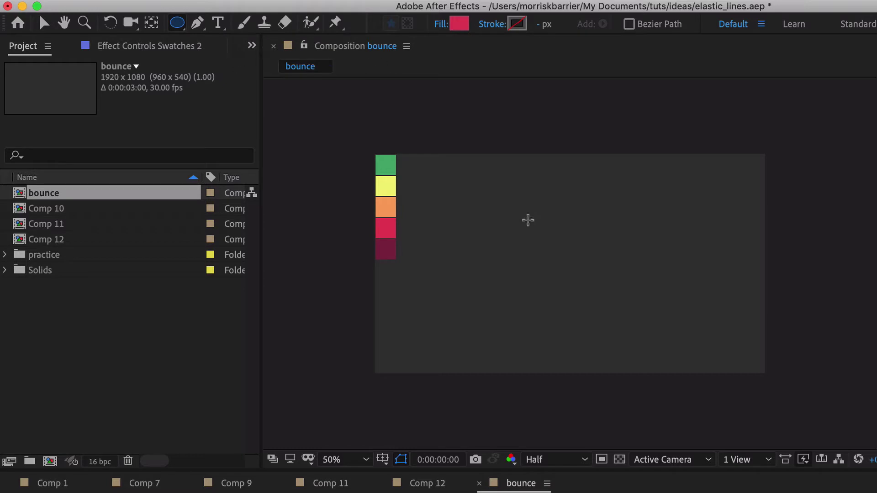
drag(528, 220, 613, 298)
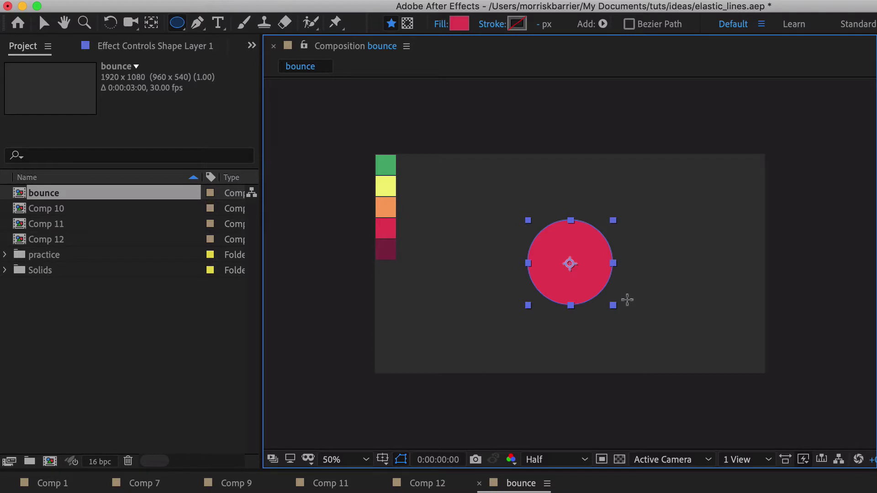
key(v)
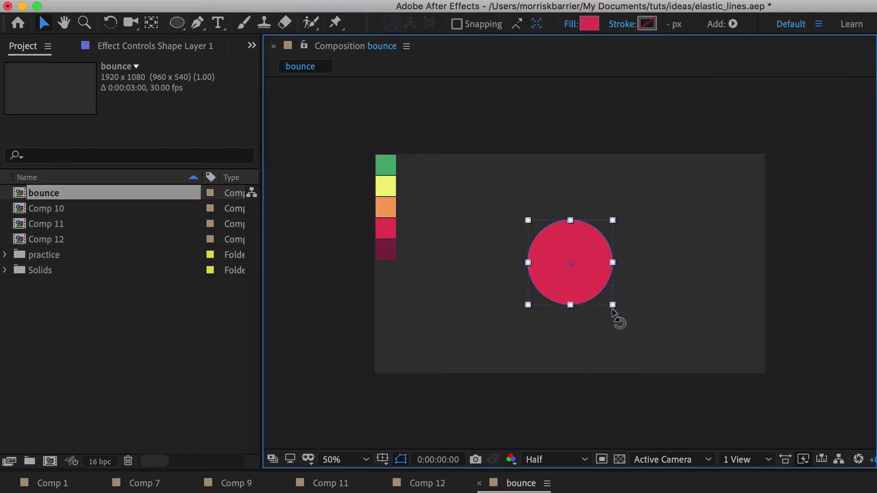
drag(613, 305, 601, 293)
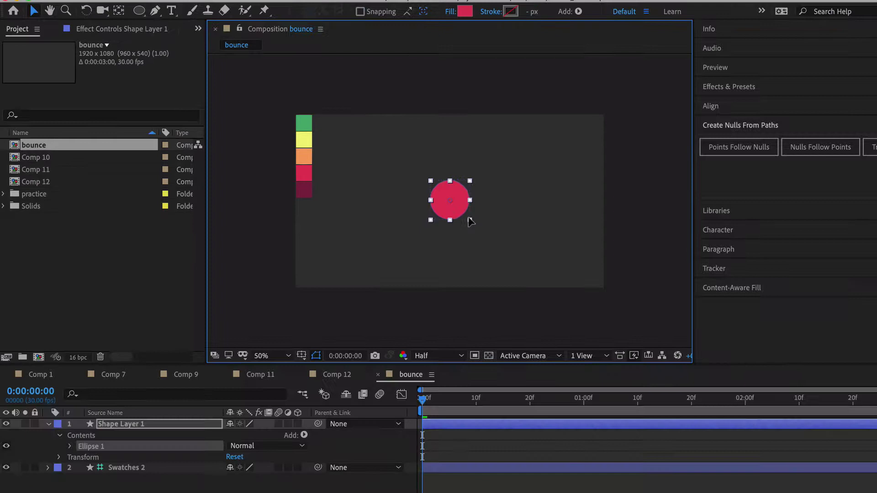
Expand Shape Layer 1's Ellipse 1 group down to its Transform: Ellipse 1 properties
click(68, 423)
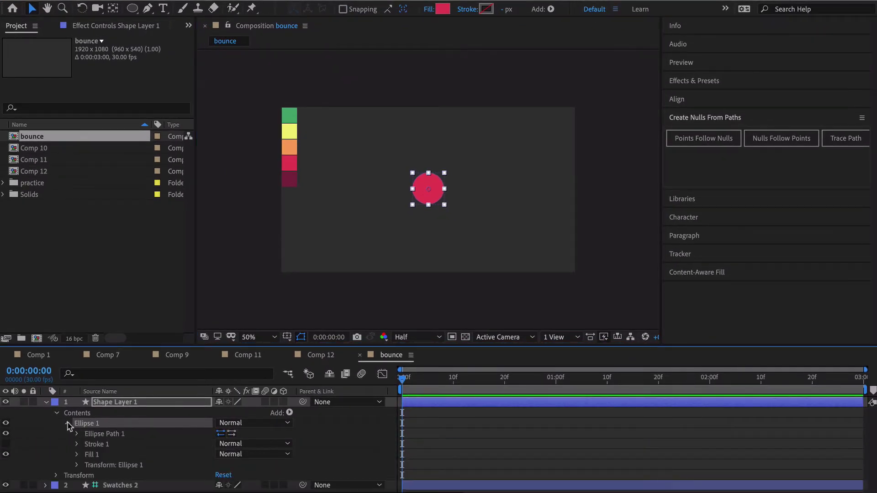
click(68, 424)
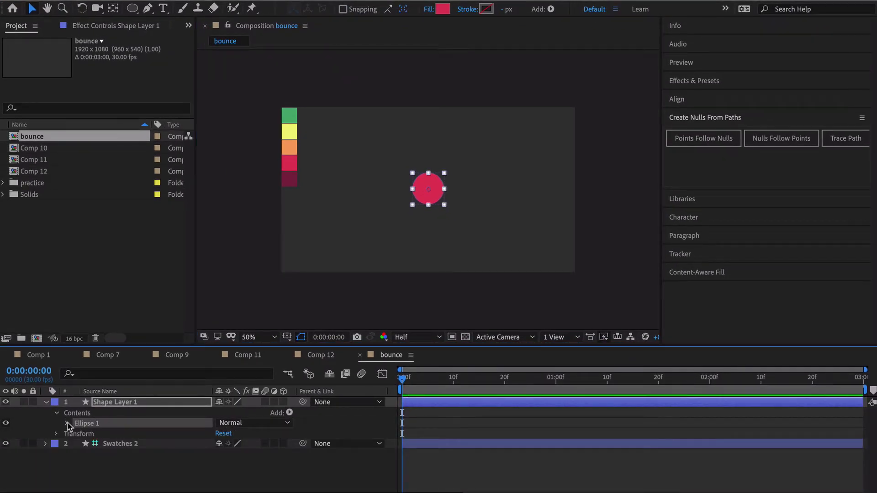
click(68, 424)
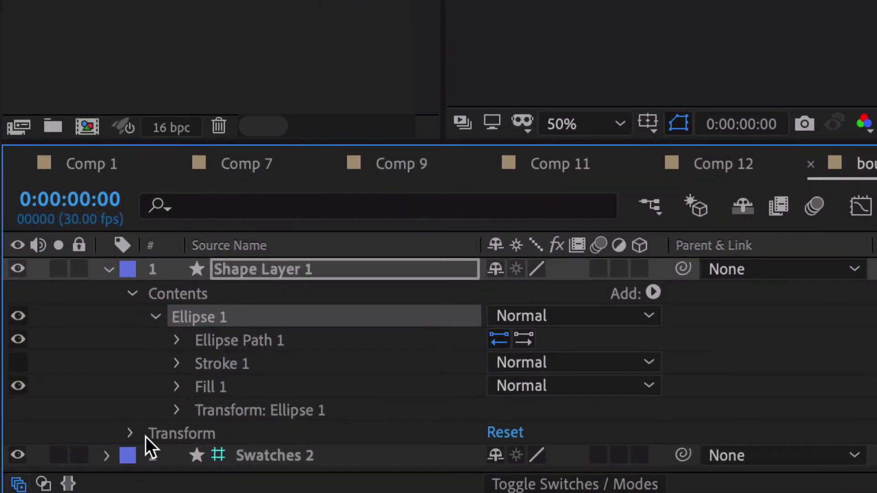
click(130, 434)
scroll(192, 416, down, 3)
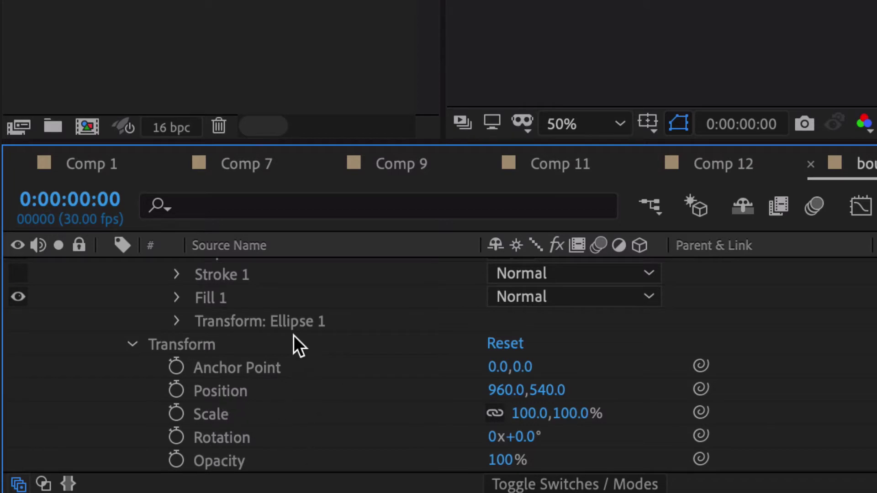
scroll(307, 327, up, 2)
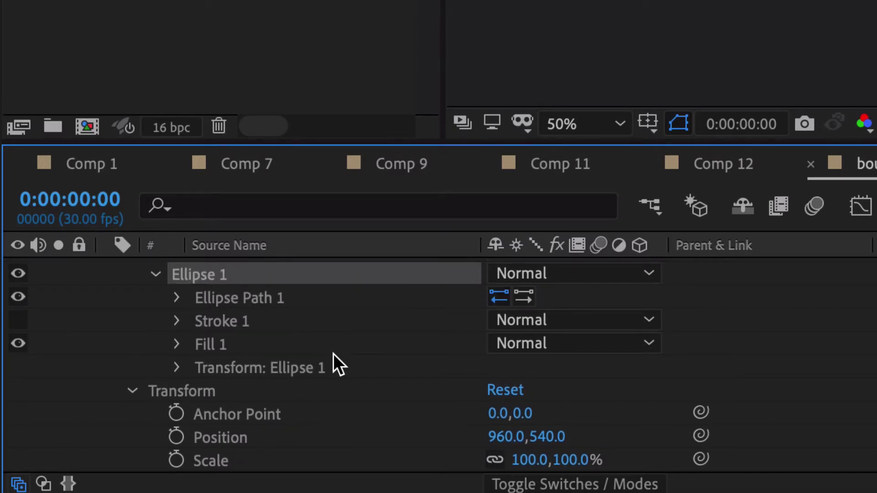
click(176, 368)
scroll(173, 371, down, 3)
click(173, 371)
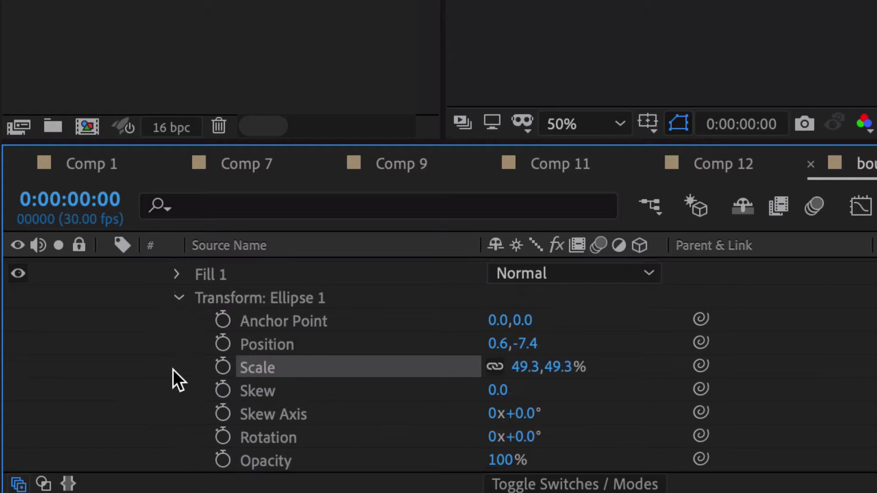
Set the Ellipse 1 Position to 0,0, then deselect and collapse the properties
click(497, 345)
text(0)
key(Tab)
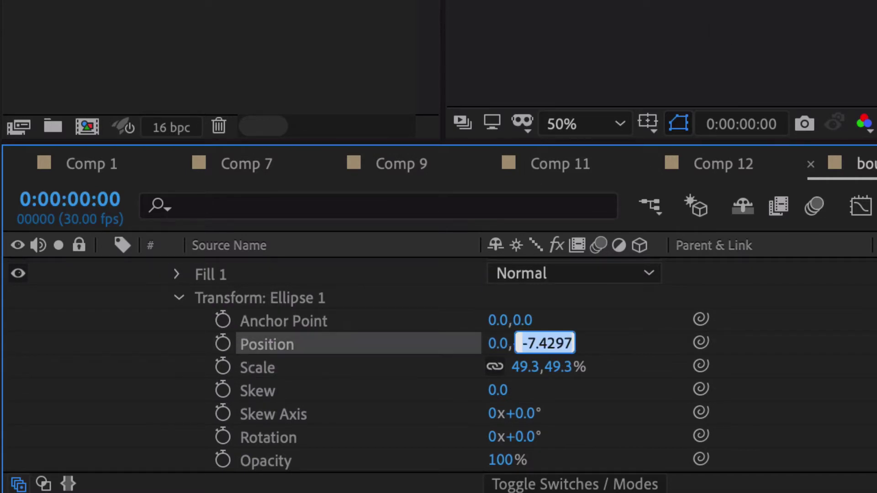
text(0)
key(Return)
scroll(544, 336, down, 3)
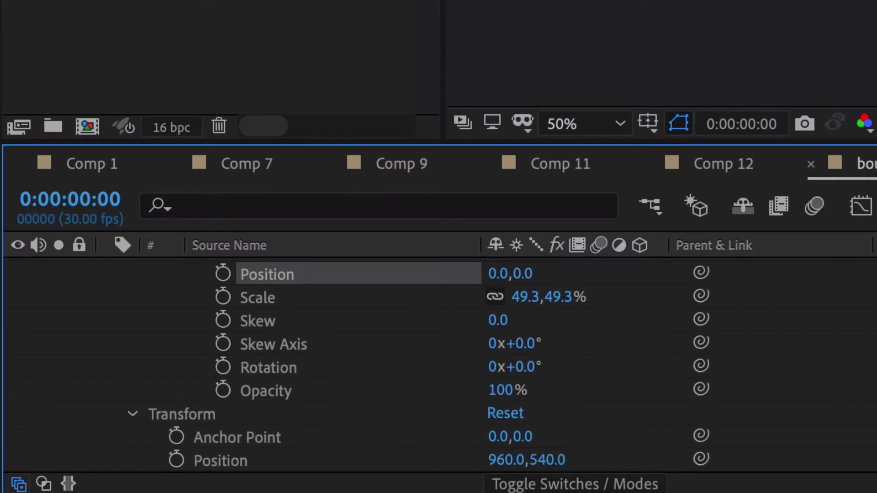
scroll(417, 399, down, 4)
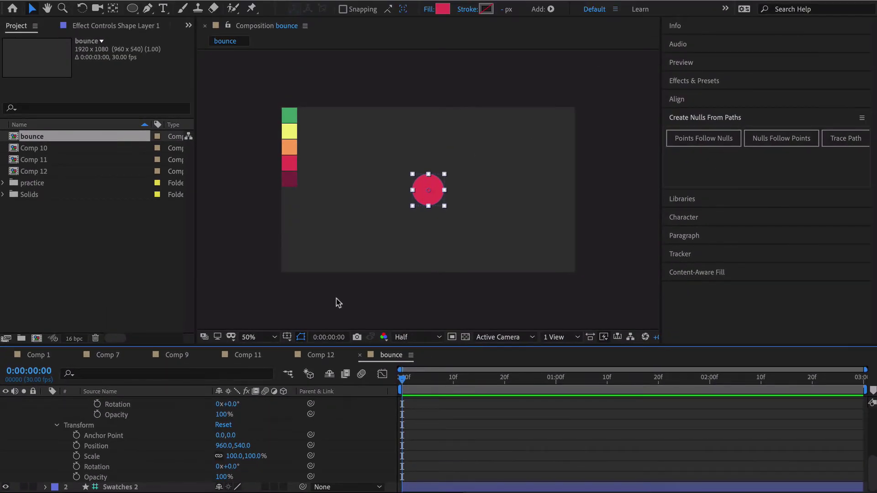
scroll(192, 445, up, 8)
click(192, 445)
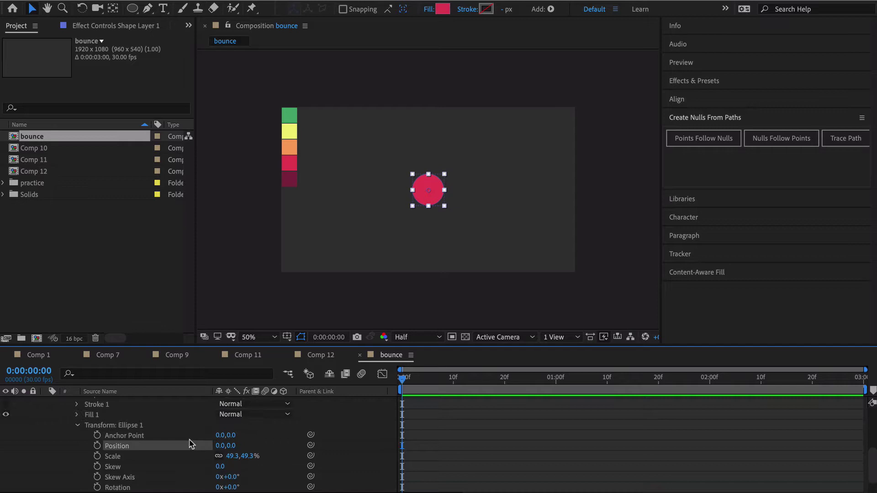
key(ctrl+shift+a)
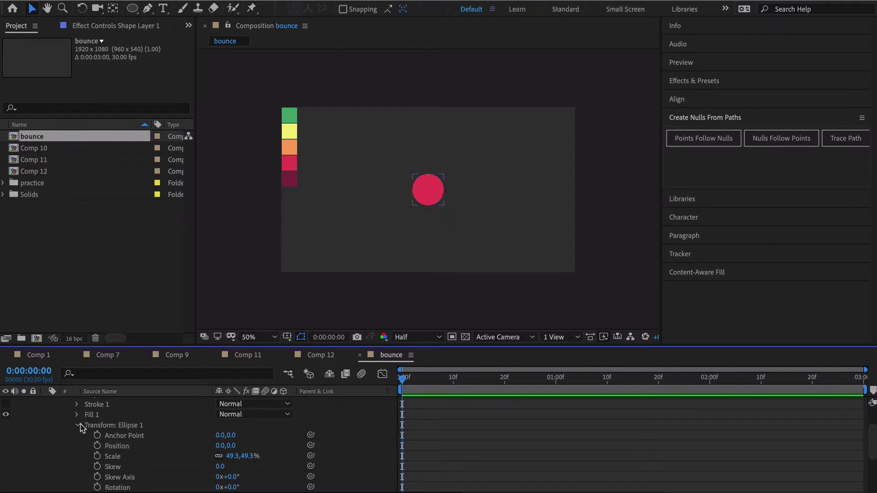
click(78, 425)
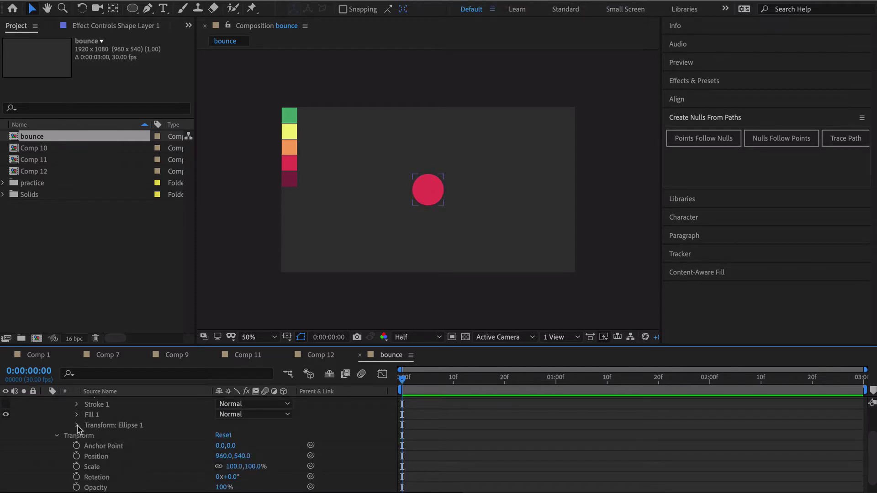
Turn on the circle's white stroke and set its width to 19 px
click(5, 404)
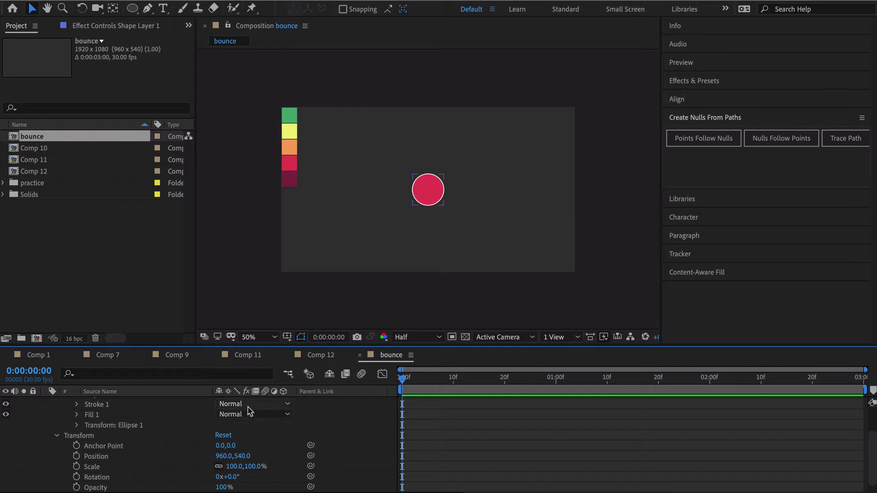
click(124, 405)
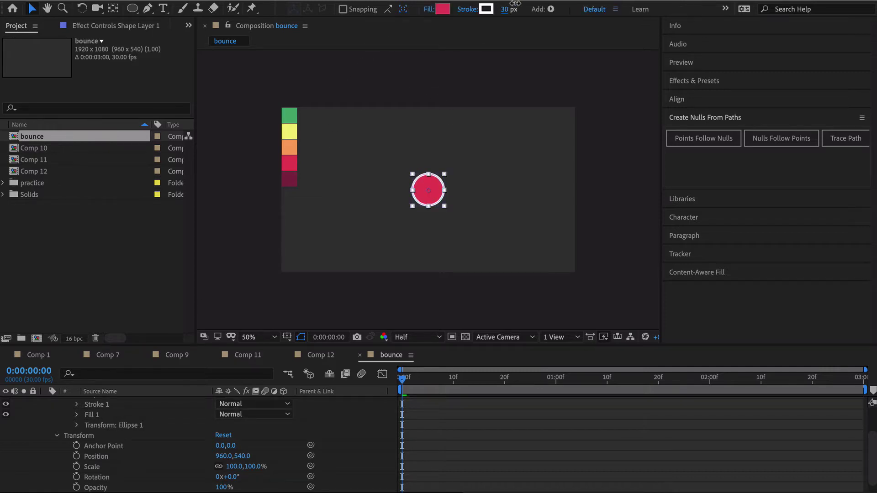
drag(511, 4, 501, 4)
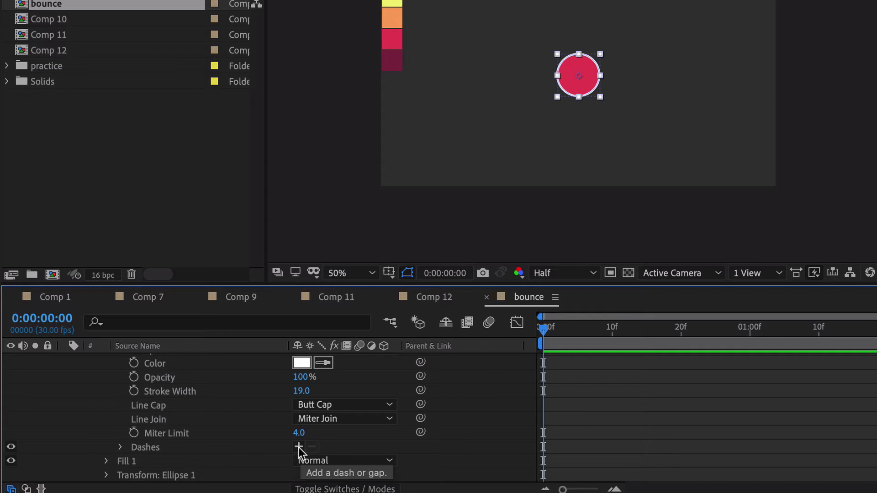
Add dashes to the stroke with Dash 24 and Gap 28, then select Shape Layer 1 for renaming
click(299, 447)
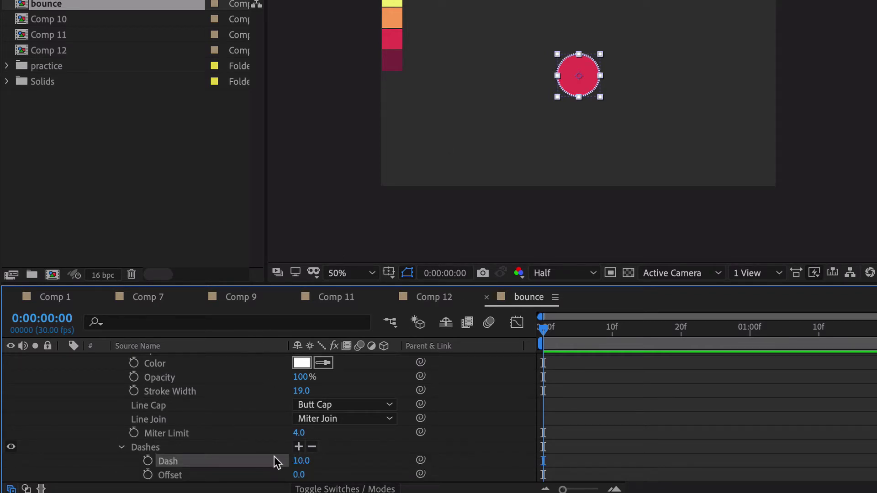
click(298, 446)
scroll(333, 436, down, 2)
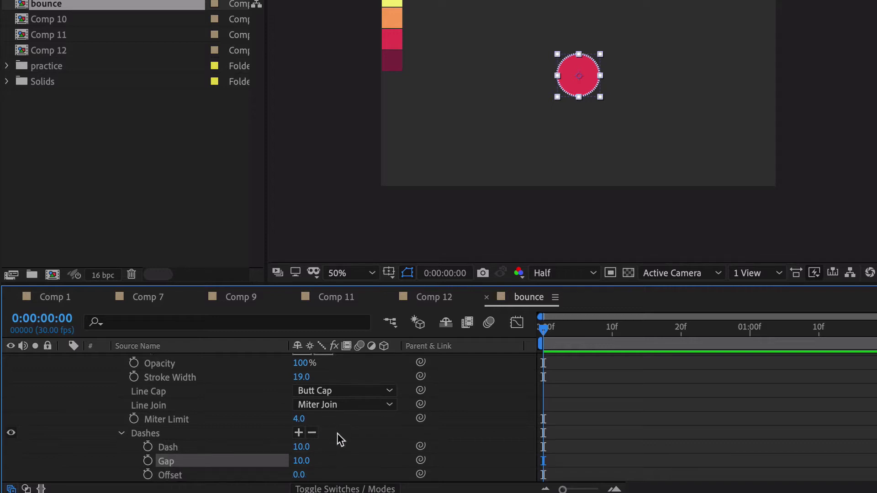
mouse_move(309, 448)
mouse_down()
mouse_move(320, 446)
mouse_move(309, 434)
mouse_move(318, 435)
mouse_up()
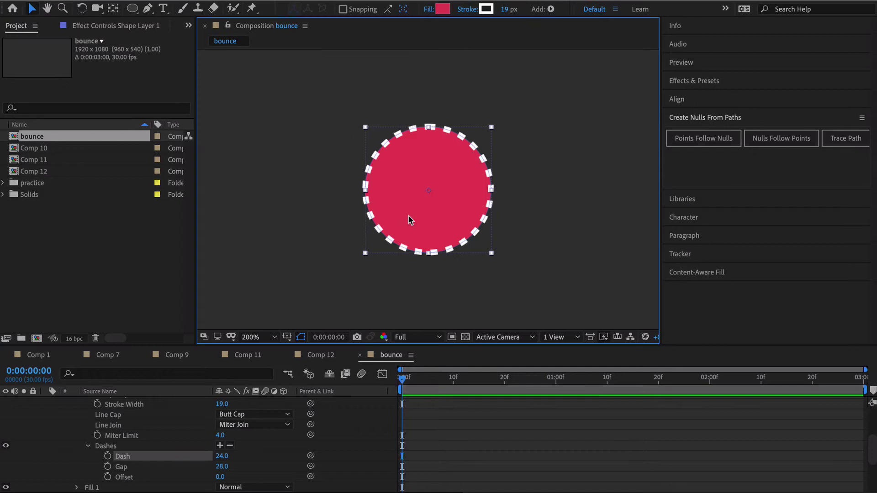
key(comma)
key(comma)
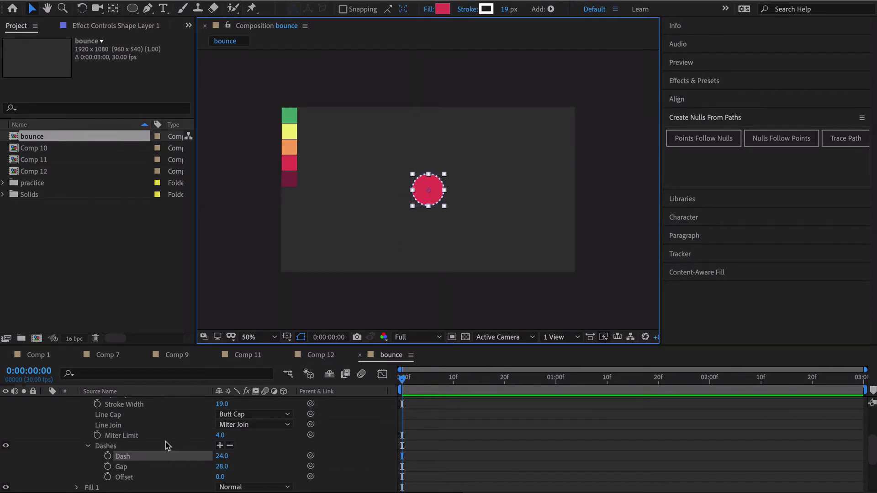
scroll(171, 440, up, 5)
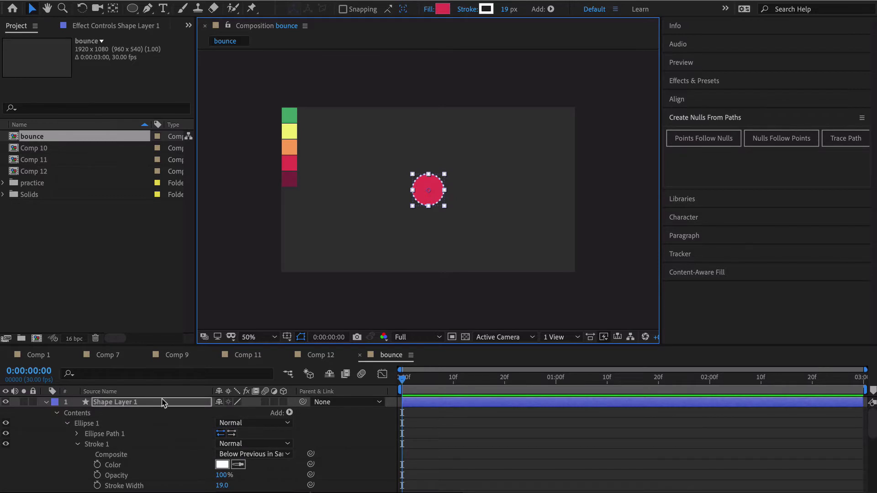
click(163, 403)
key(Return)
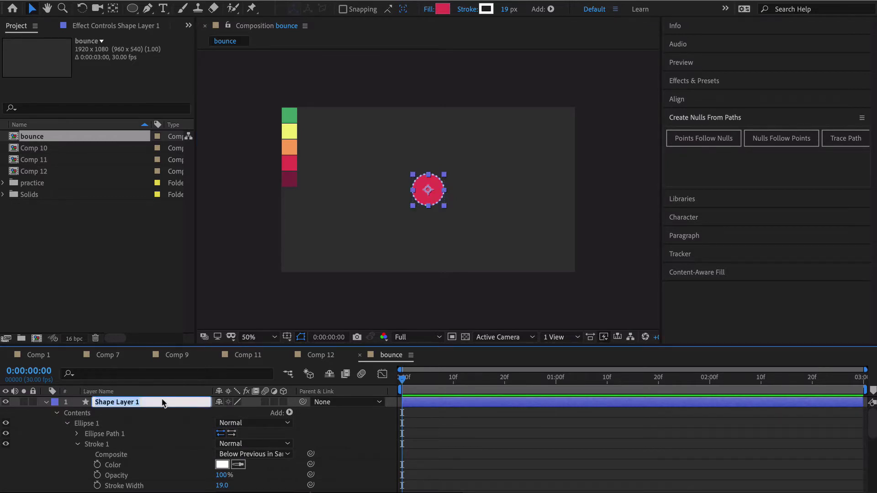
Rename the layer ball and keyframe Position at 960,792 at start and end, 960,228 at 1:15
text(ball)
key(Return)
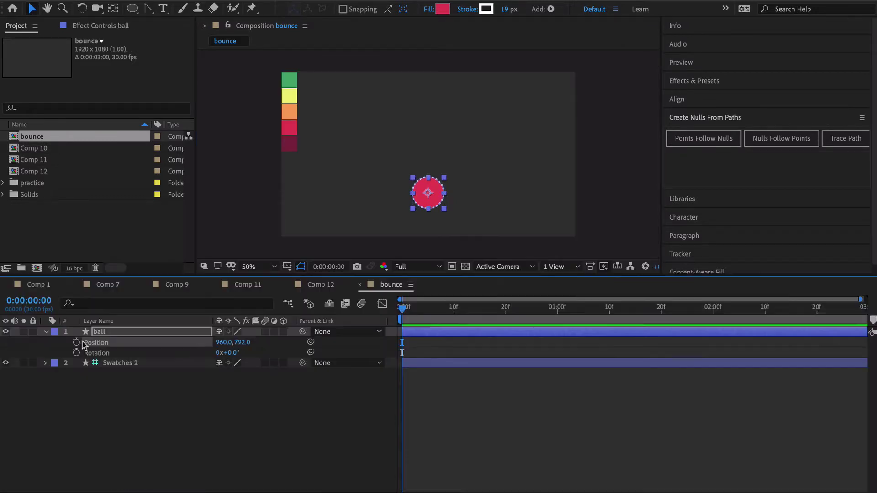
click(77, 343)
drag(833, 307, 870, 315)
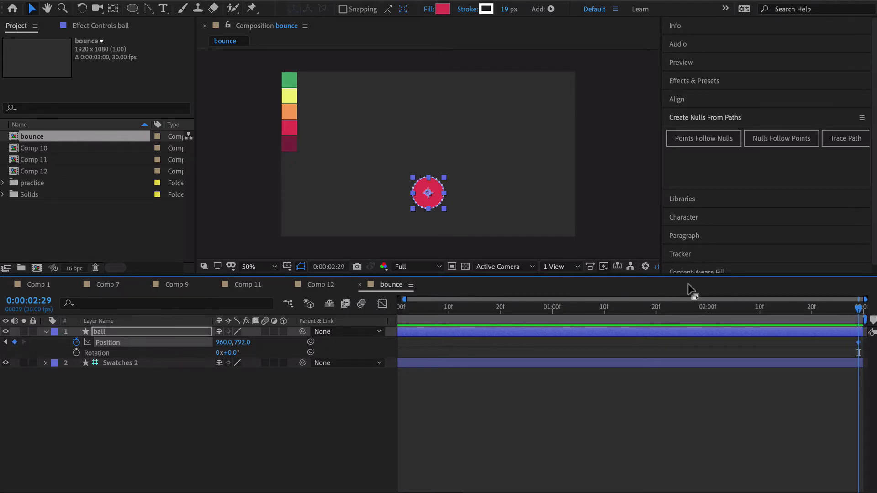
click(629, 311)
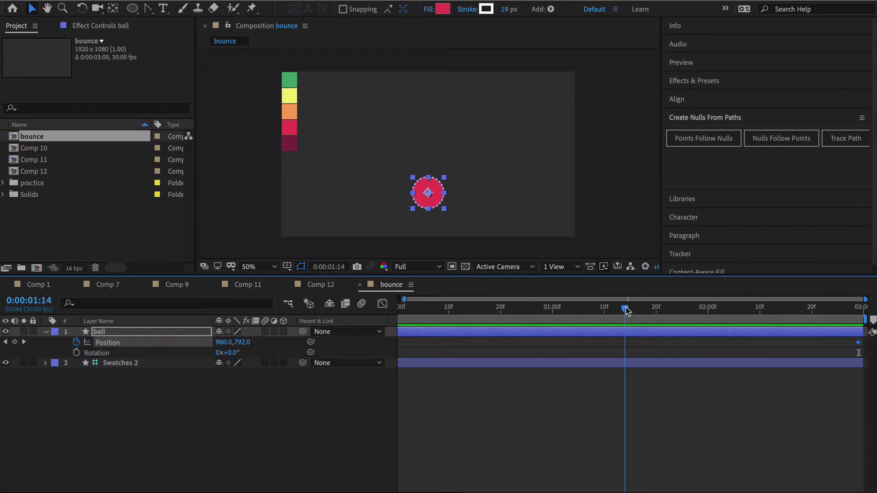
drag(626, 311, 631, 311)
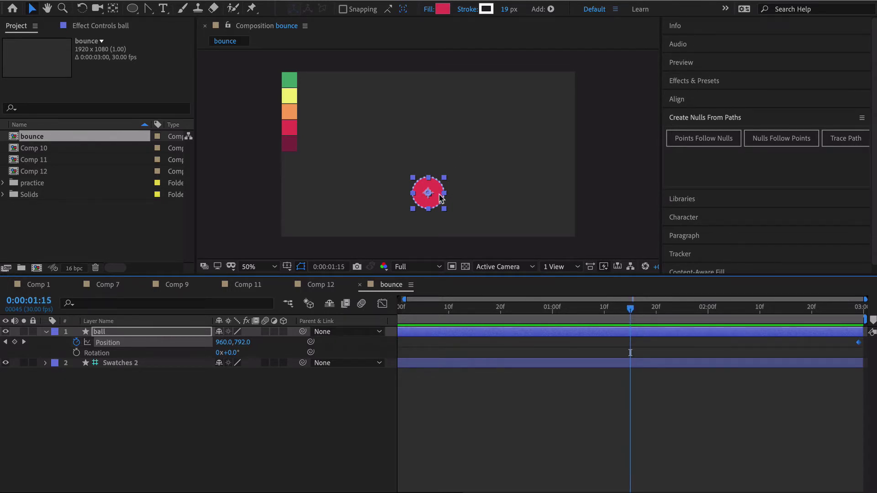
drag(438, 201, 448, 116)
click(162, 346)
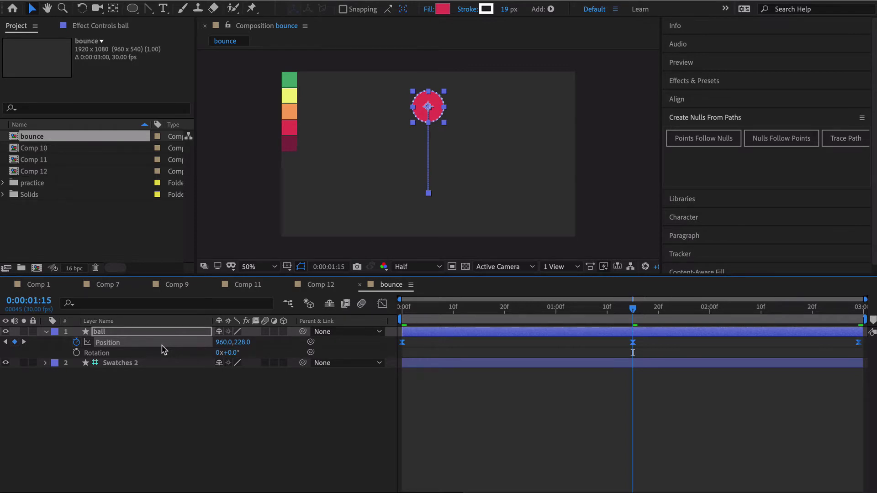
Apply Easy Ease to the position keyframes, preview, and show the Graph Editor's speed graph
key(F9)
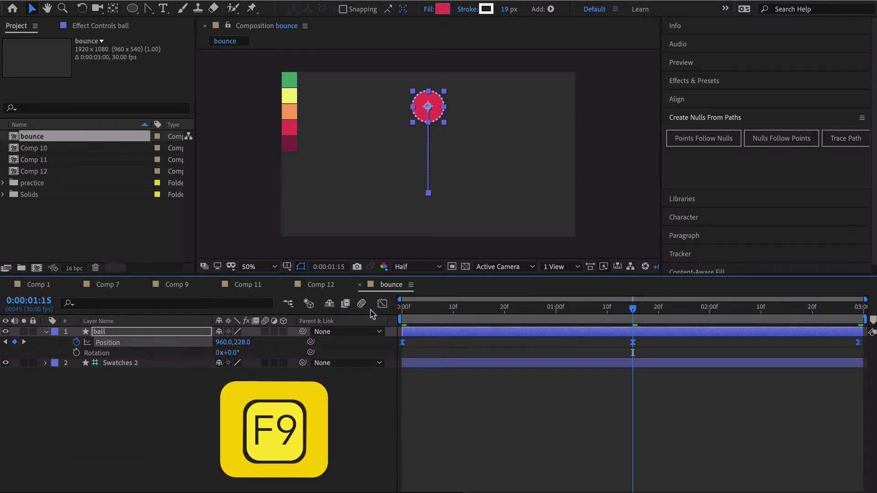
key(space)
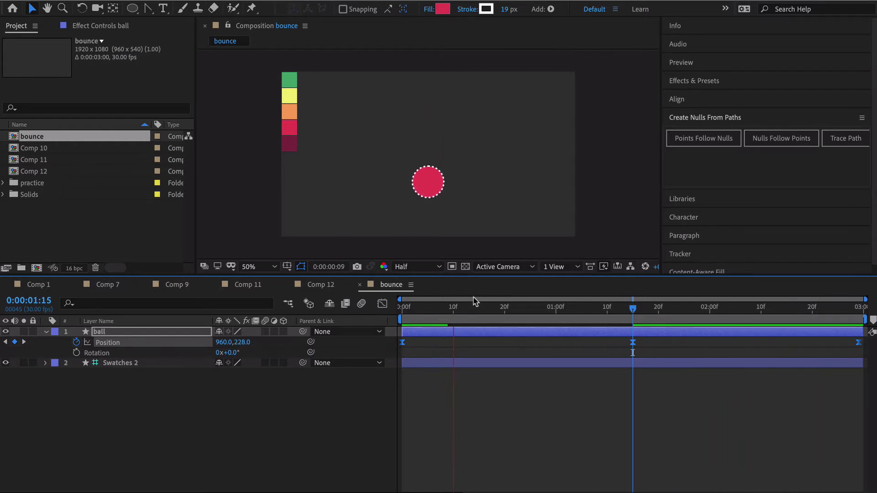
key(space)
click(383, 304)
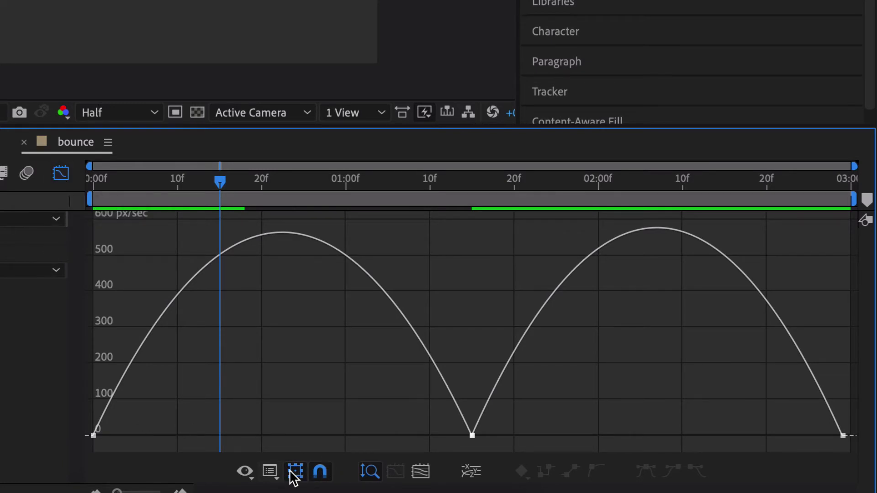
click(274, 475)
click(315, 322)
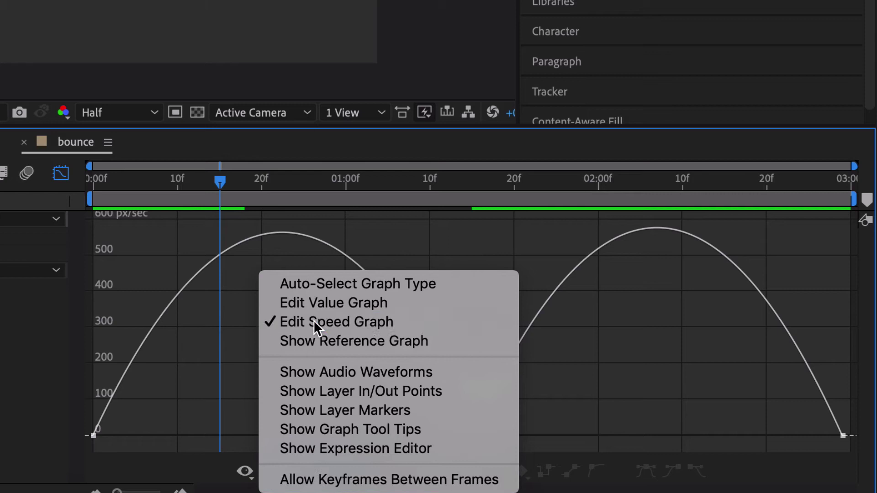
Reshape the speed-graph influence handles for a fast launch and landing with a long hang at 1:15
click(93, 436)
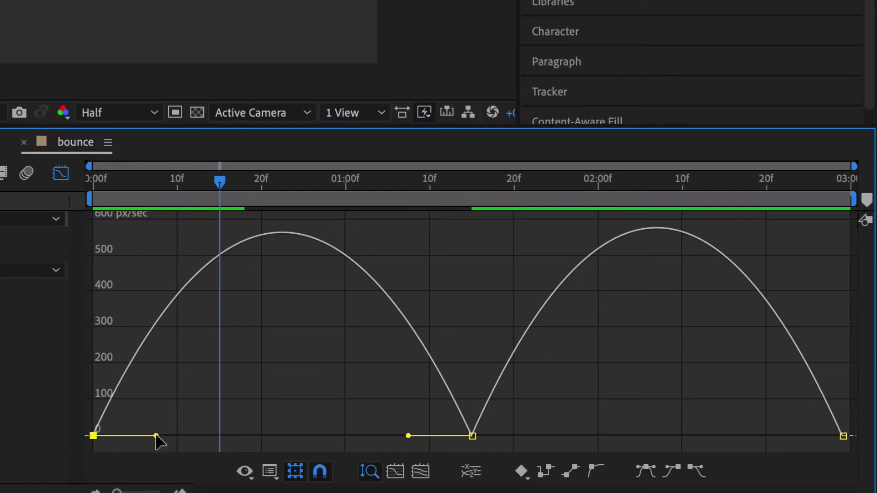
drag(155, 436, 112, 437)
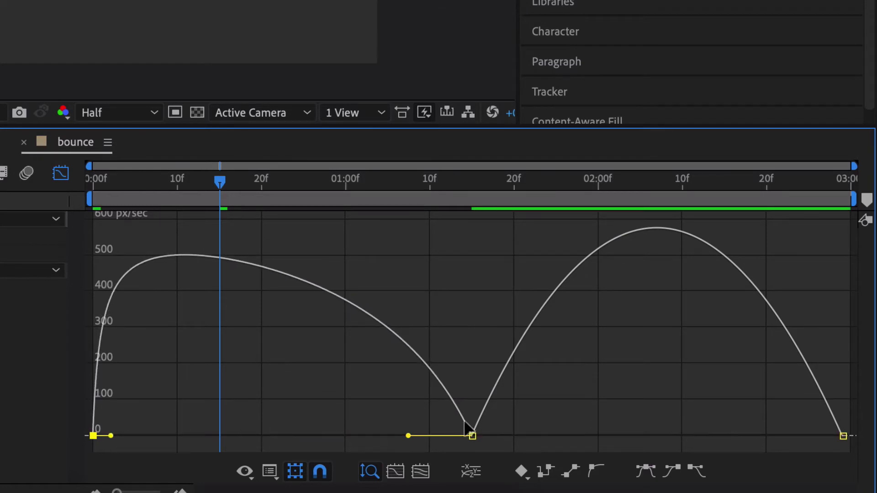
click(473, 437)
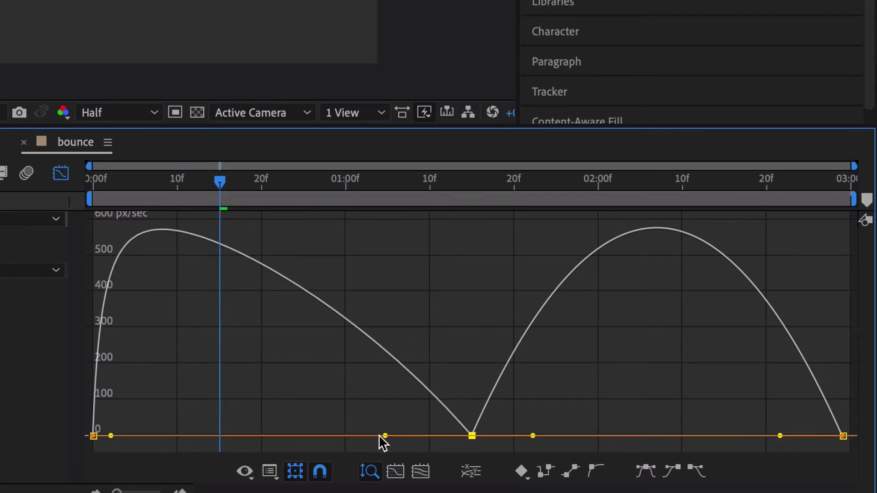
drag(381, 436, 302, 444)
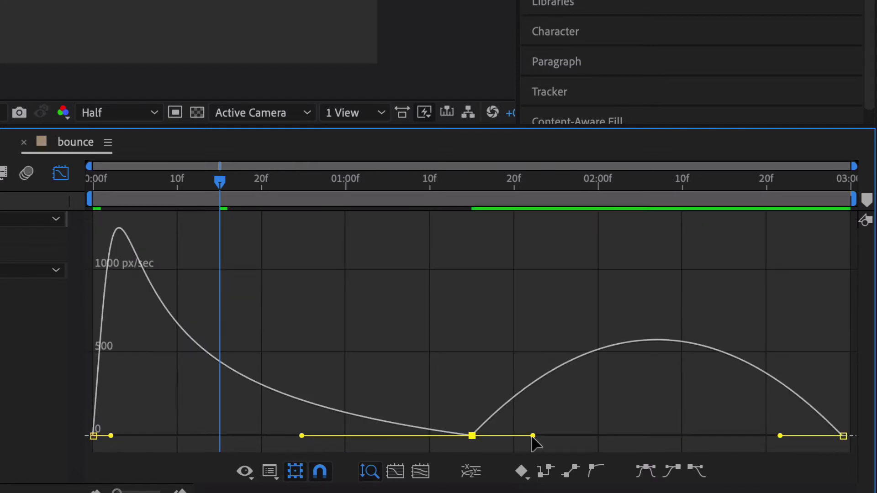
drag(533, 437, 620, 437)
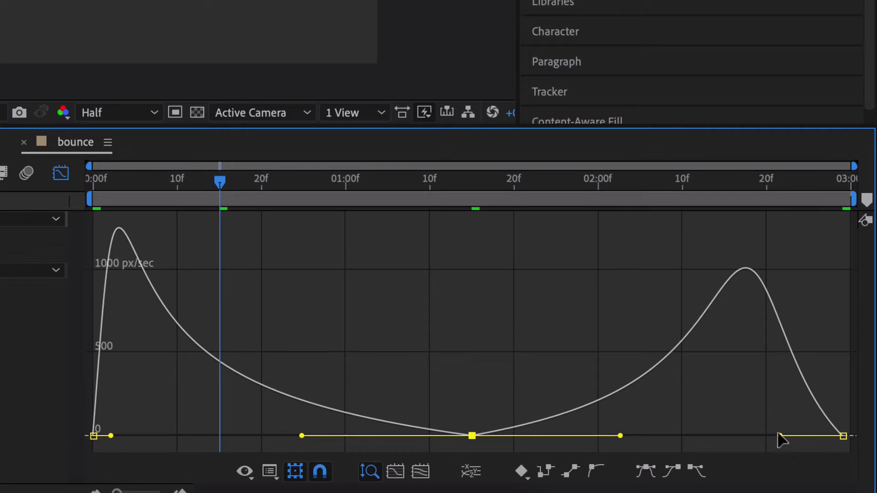
drag(779, 436, 770, 436)
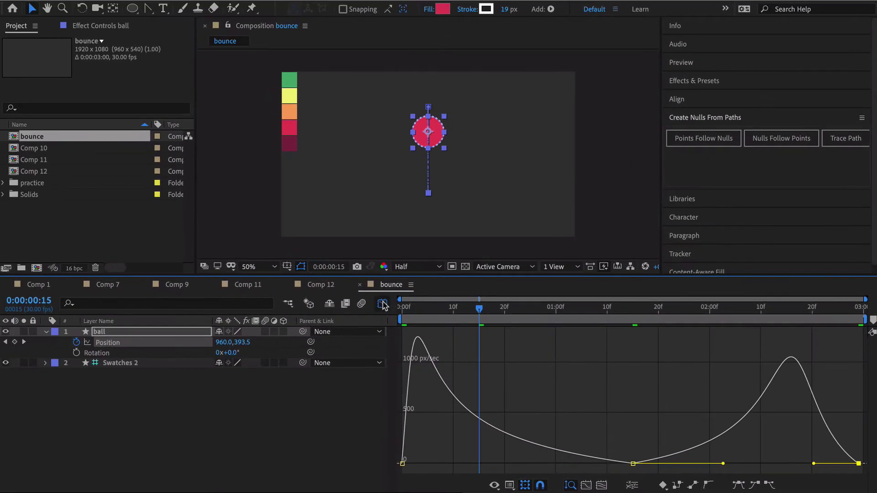
Preview the bounce, slightly shorten both ease handles on the 1:15 keyframe, and preview again
click(60, 173)
key(space)
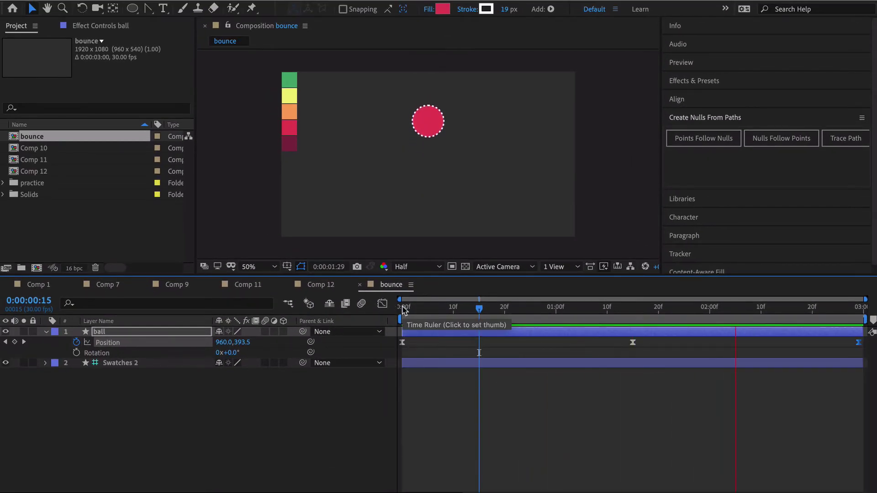
key(space)
click(382, 303)
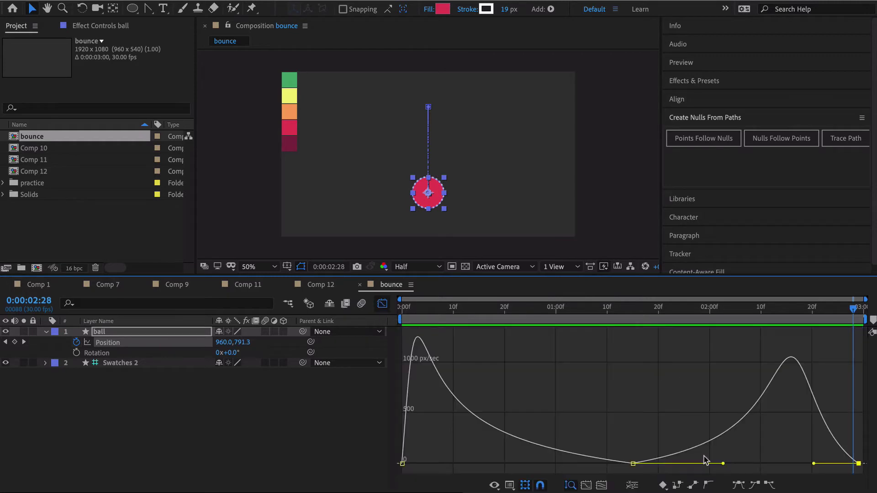
click(633, 464)
drag(723, 464, 704, 464)
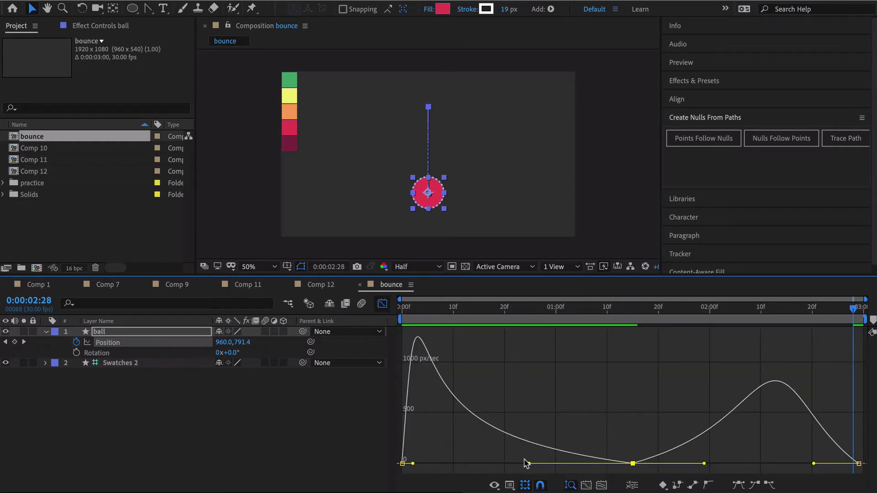
drag(529, 464, 547, 464)
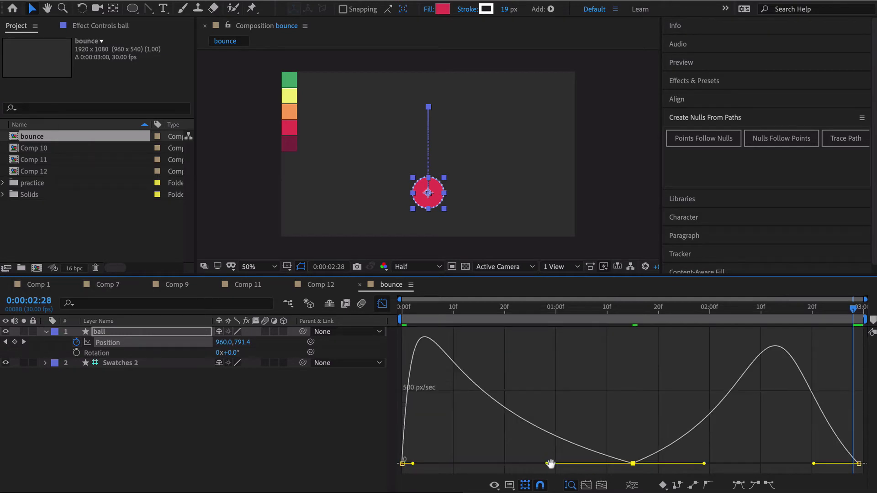
key(space)
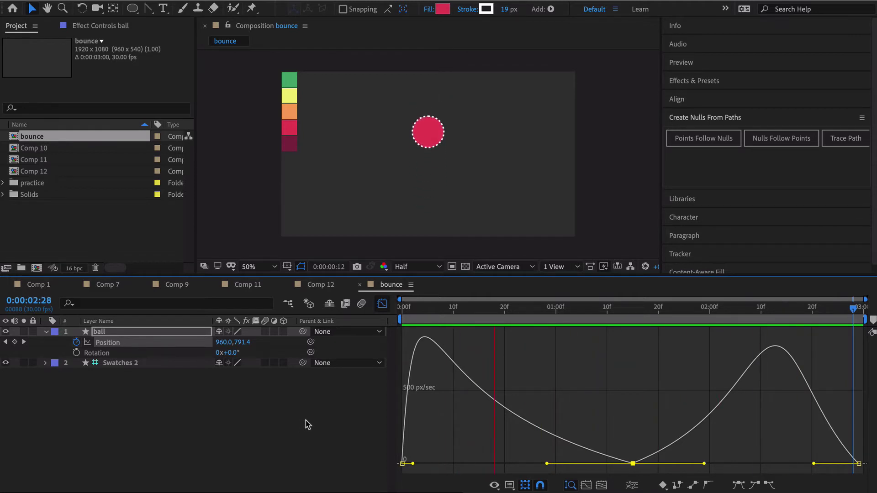
Keyframe the ball's Rotation at start, end and 1:15 (35° at the top) and Easy Ease them
click(383, 304)
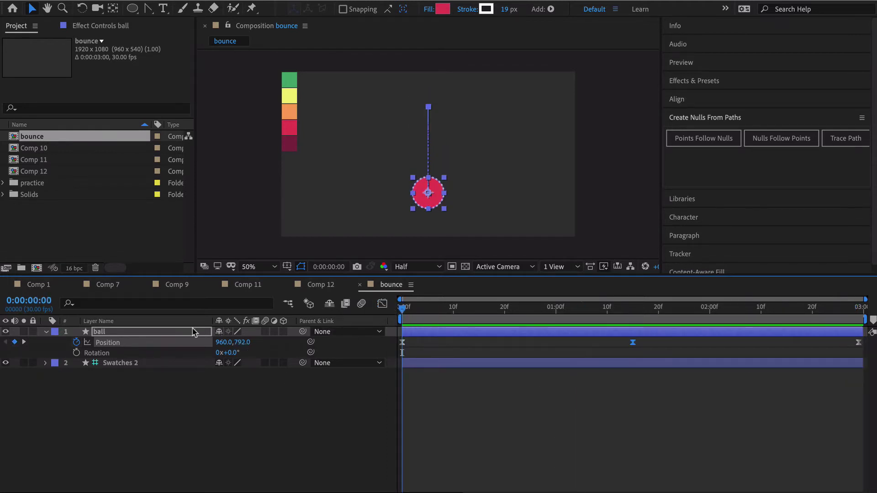
click(76, 353)
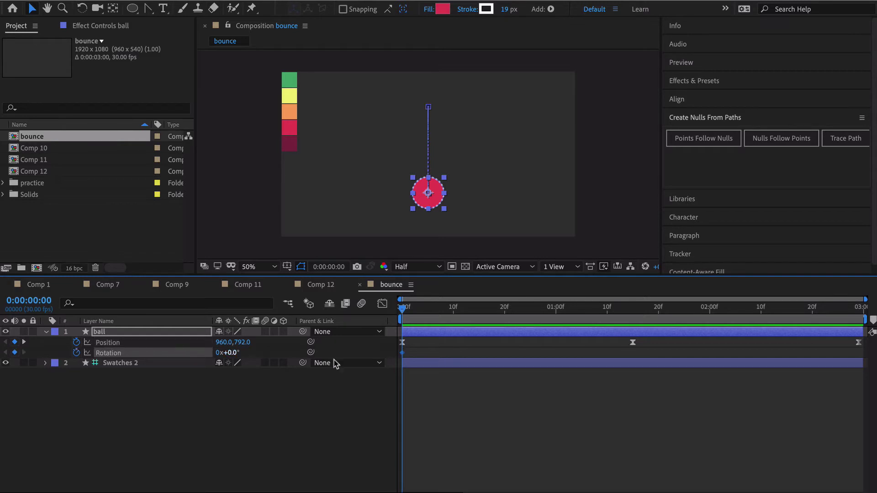
drag(790, 318, 859, 317)
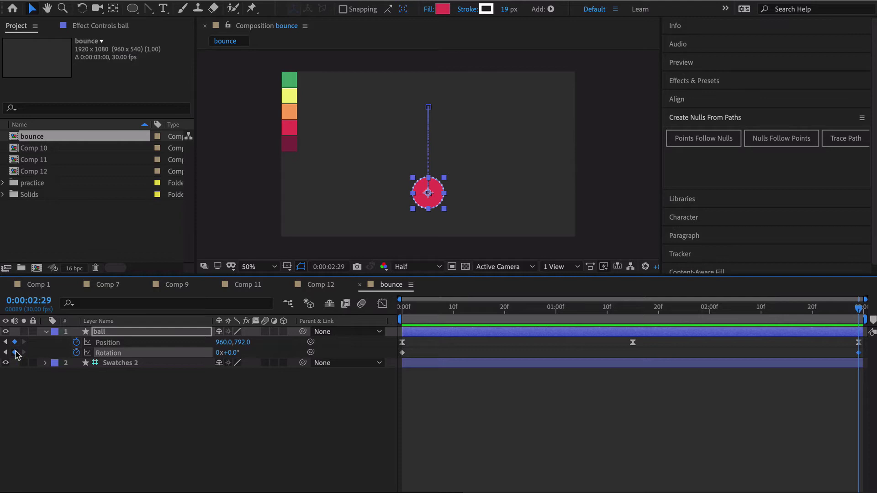
click(633, 315)
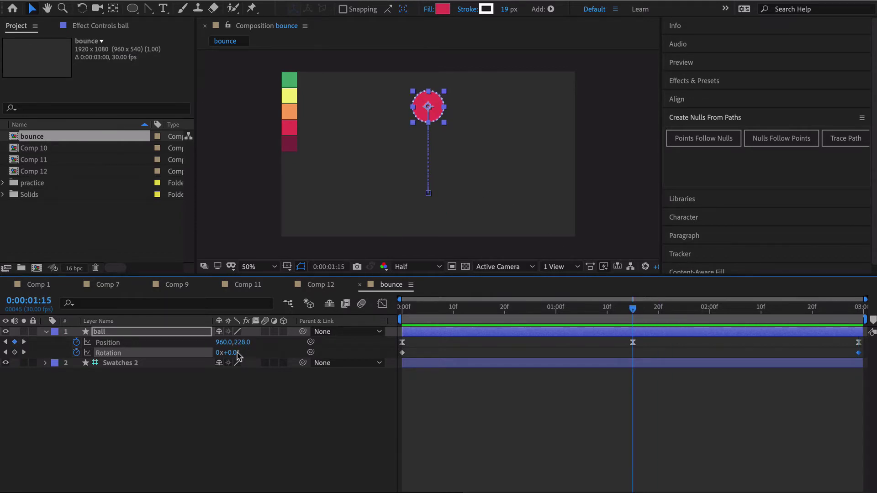
drag(237, 353, 254, 350)
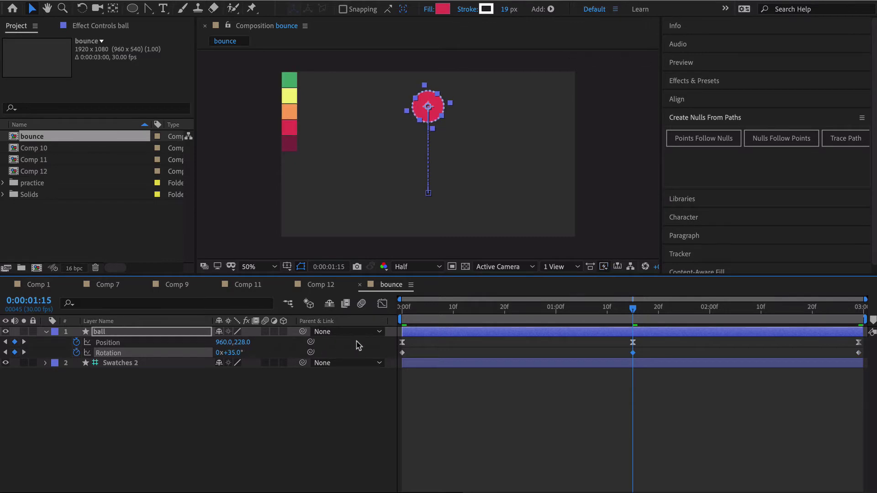
key(space)
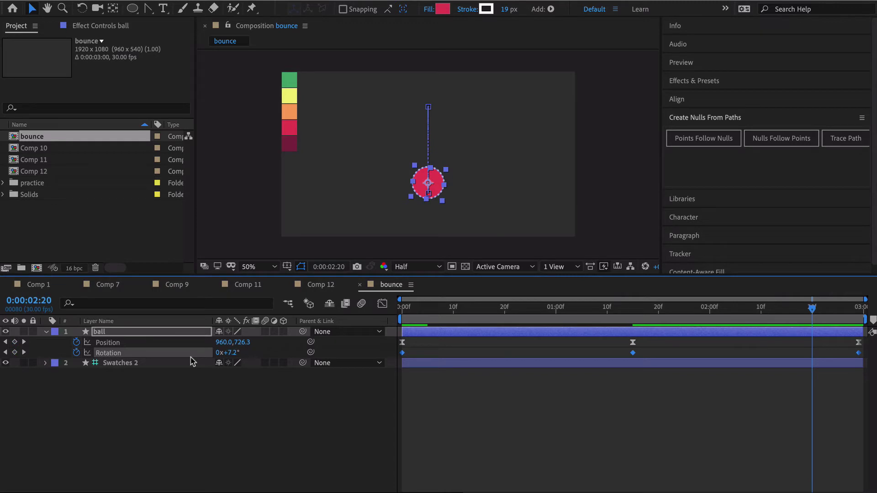
key(F9)
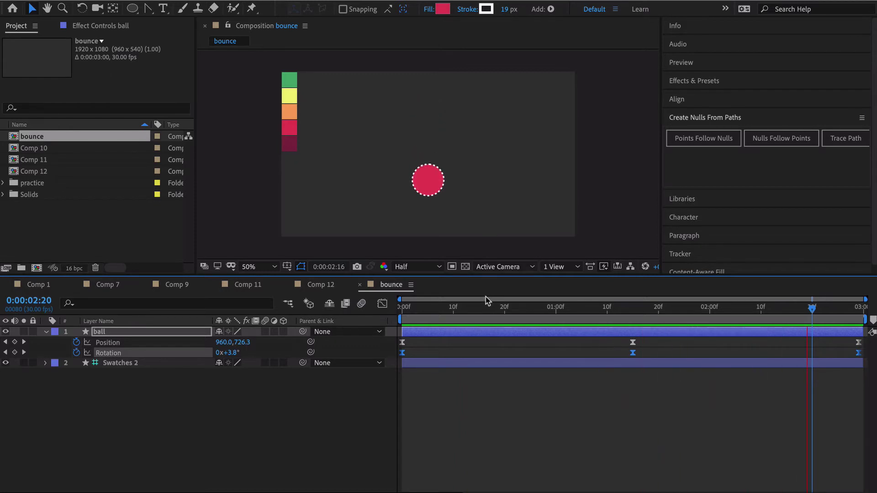
click(305, 394)
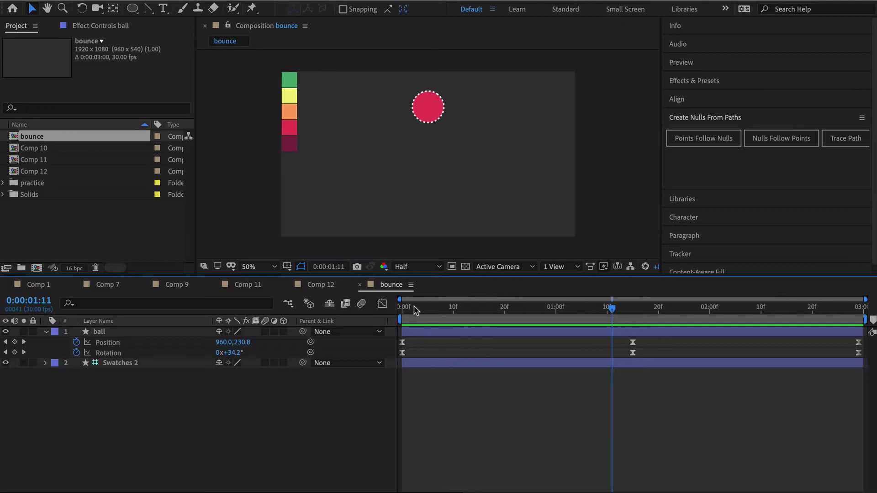
From frame 0, pen-draw a three-point horizontal path across the frame with a smooth middle point under the ball
drag(434, 312, 401, 312)
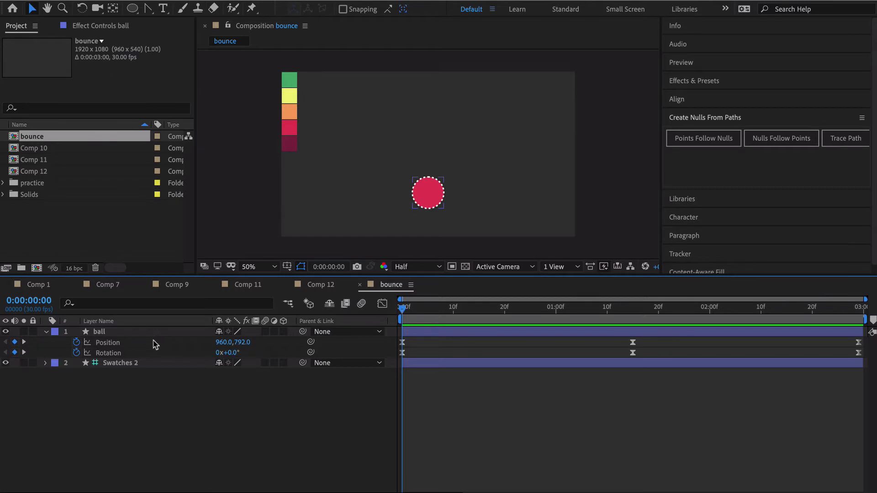
key(g)
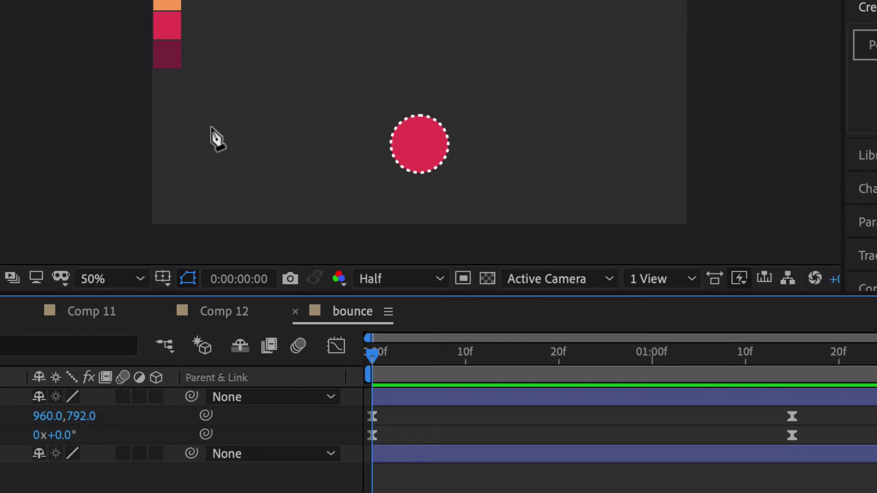
click(212, 127)
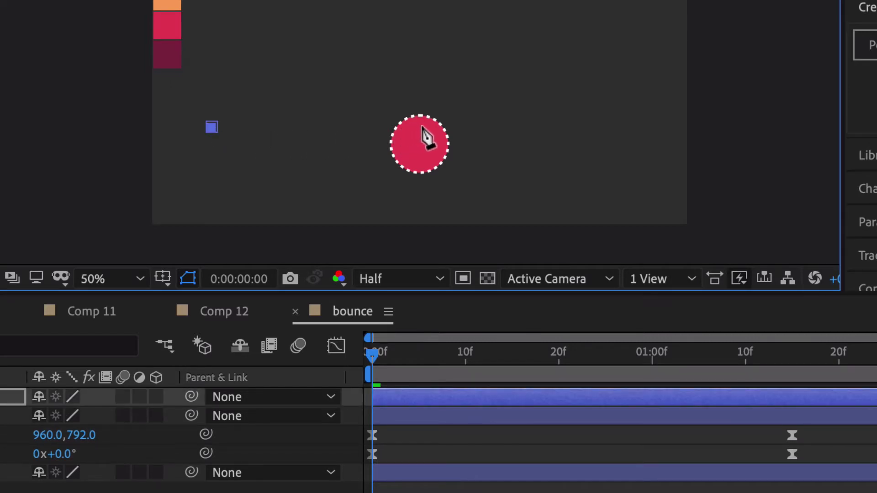
drag(421, 128, 504, 123)
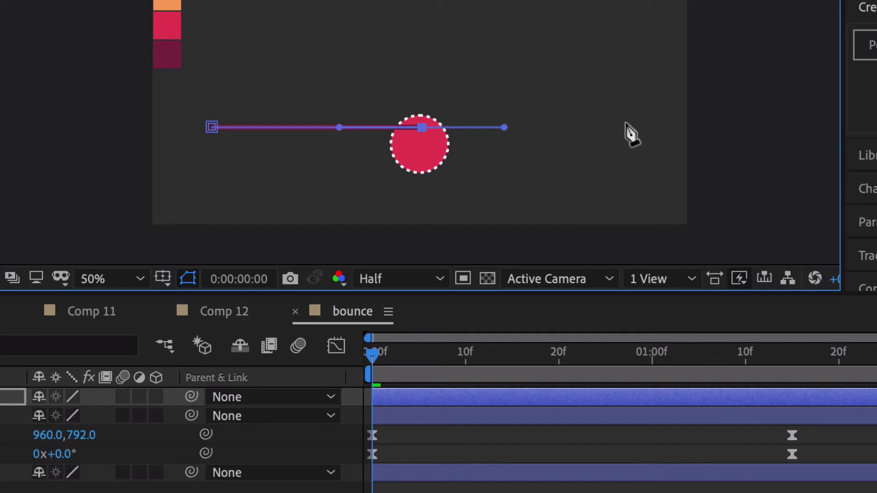
click(626, 127)
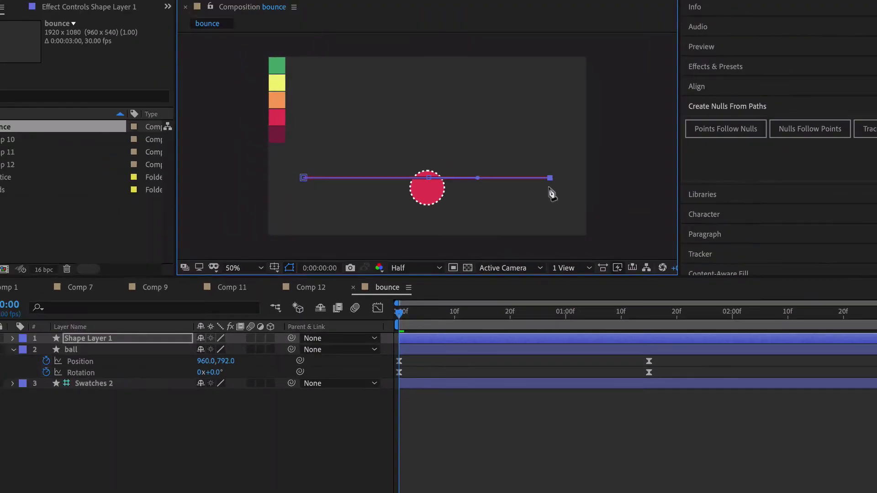
Give the path no fill and a 26 px stroke using the yellow sampled from the swatch
click(328, 9)
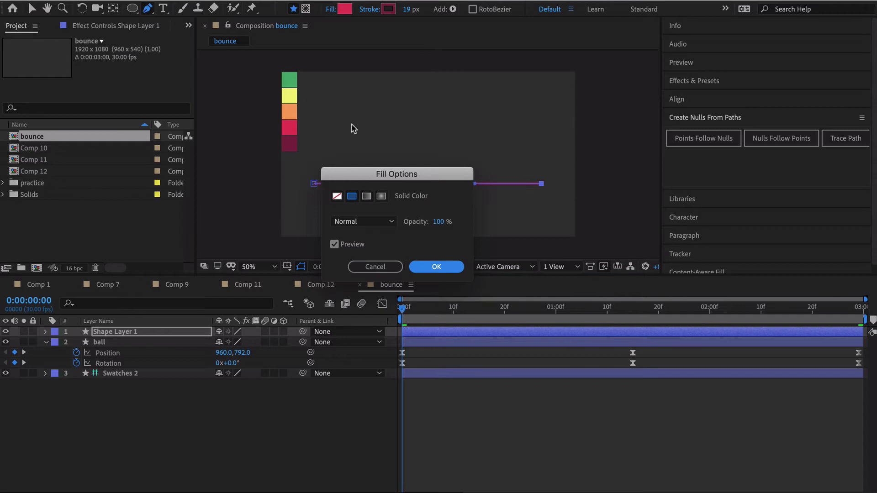
click(337, 196)
click(457, 266)
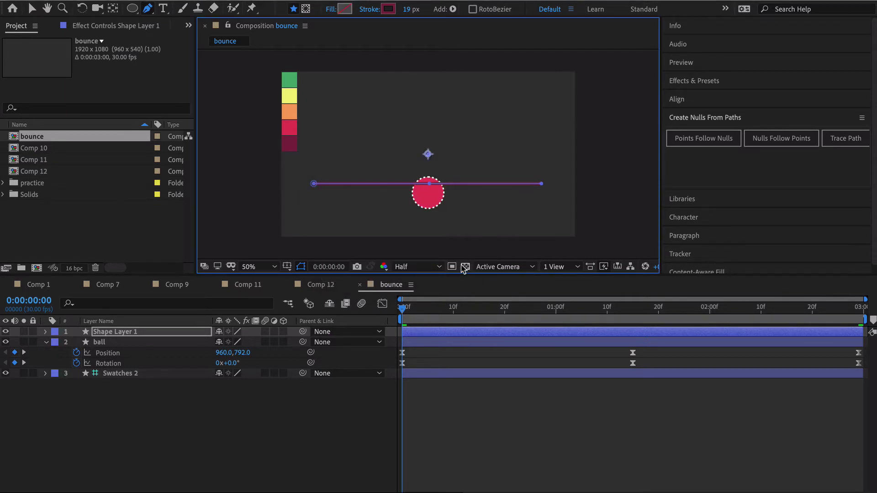
click(389, 9)
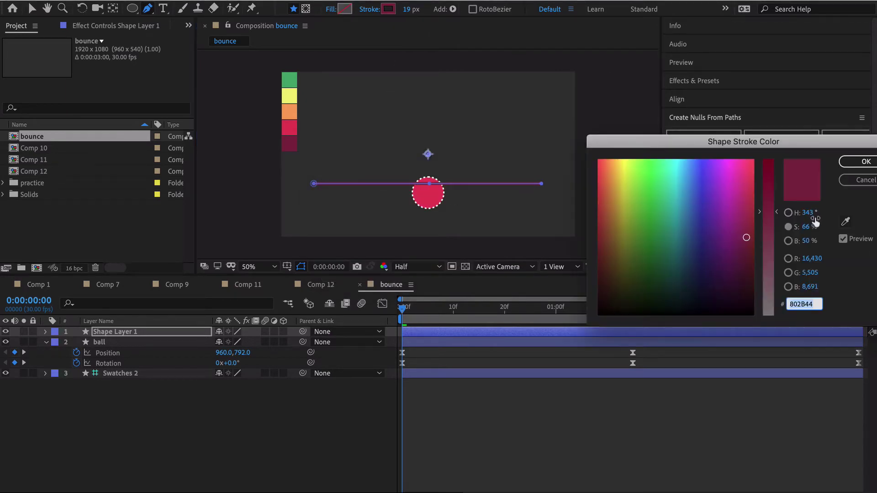
click(847, 223)
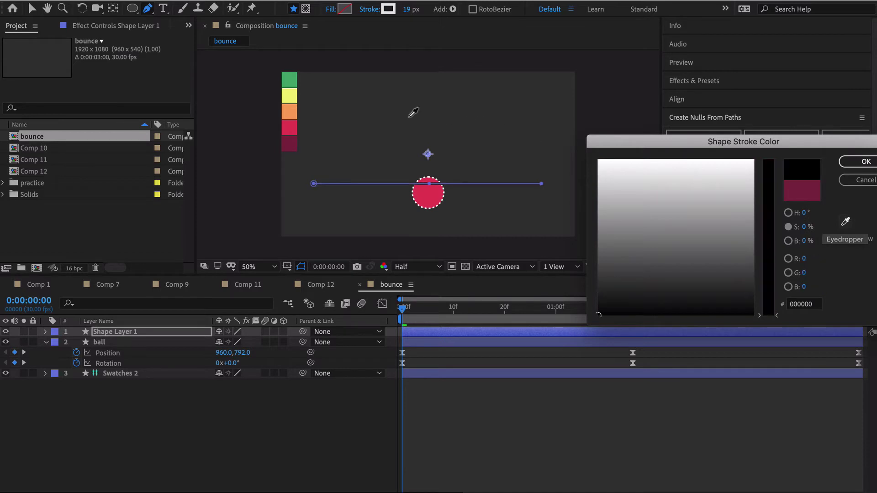
click(294, 94)
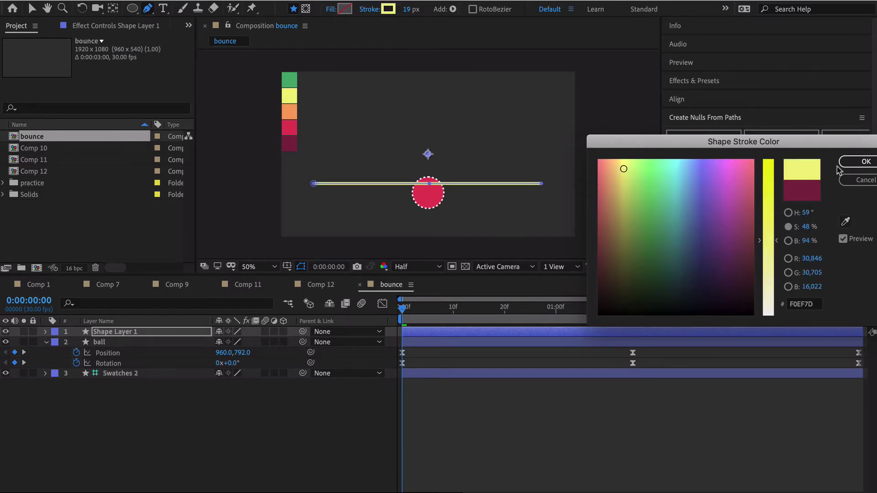
click(862, 162)
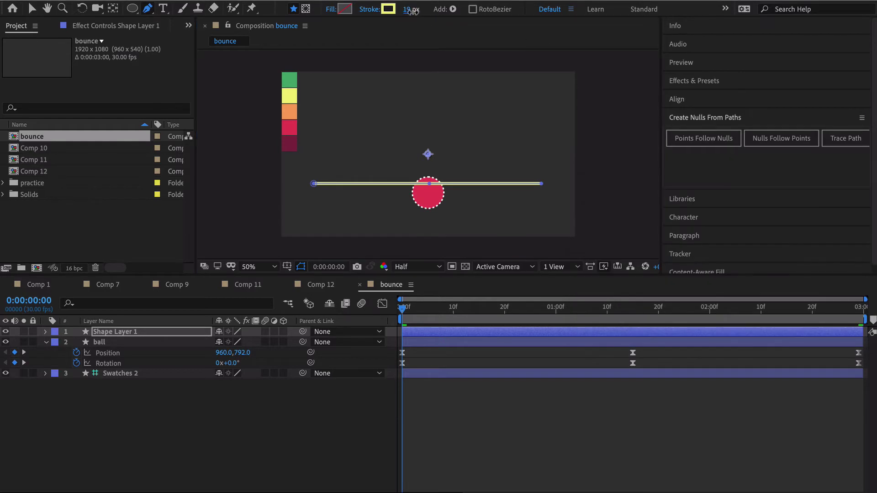
drag(413, 10, 429, 10)
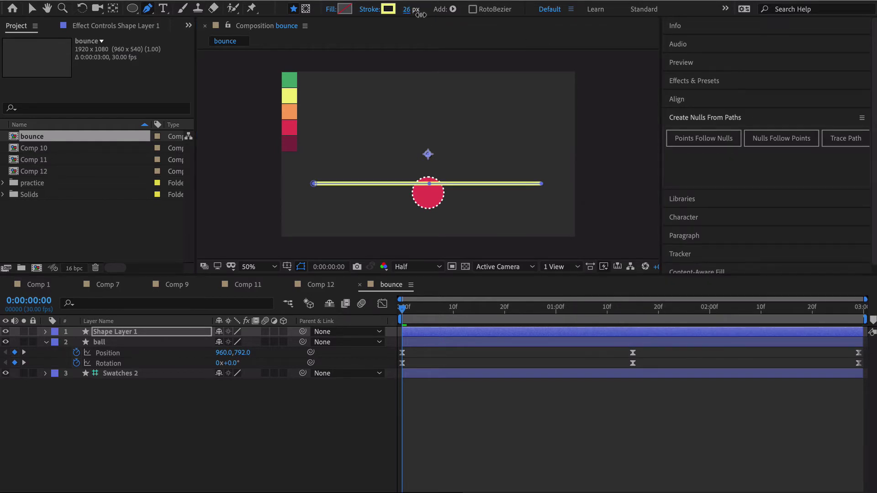
Rename the shape layer to line
click(115, 332)
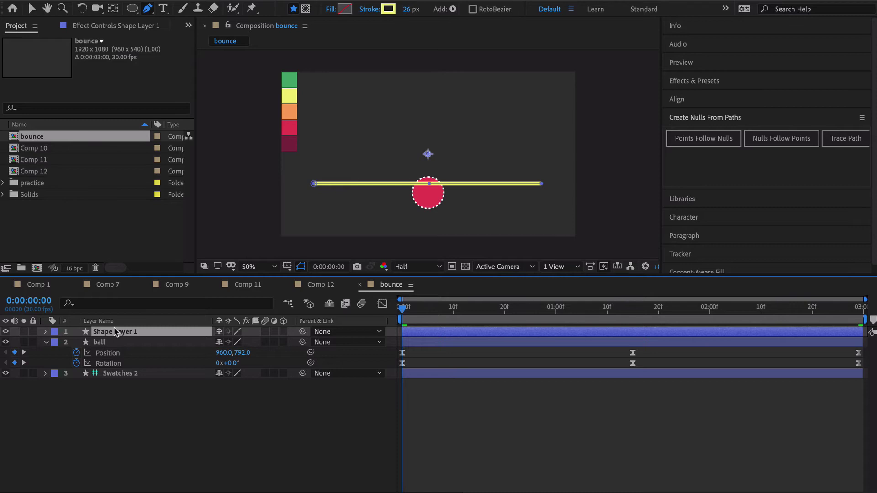
key(Return)
key(BackSpace)
key(Return)
Set the line's Stroke 1 Line Cap to Round Cap, then reveal its Path 1
click(46, 332)
click(57, 343)
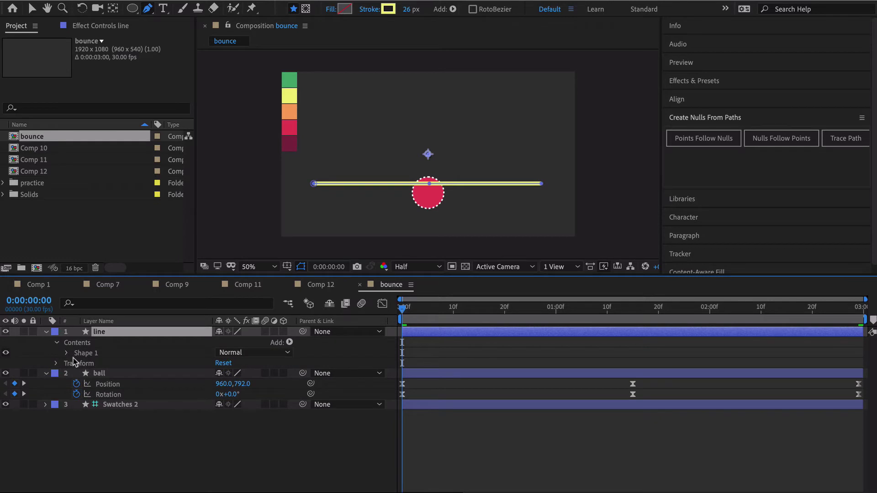
click(67, 353)
click(92, 374)
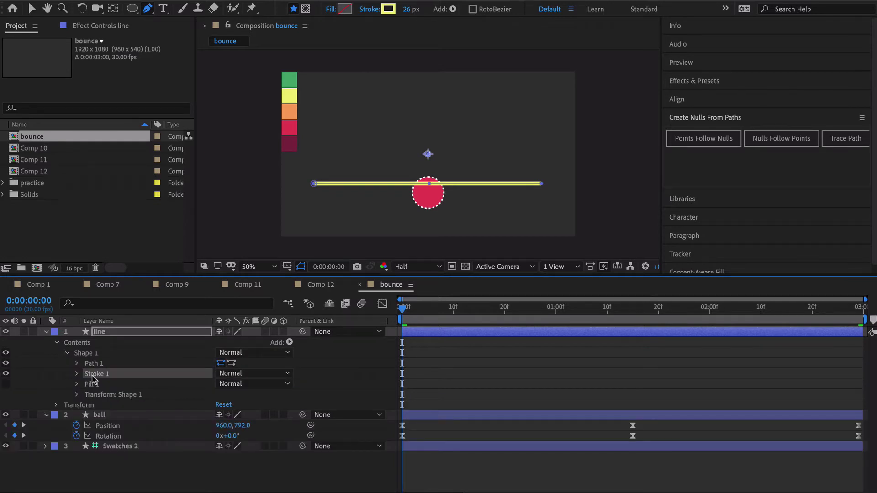
click(77, 375)
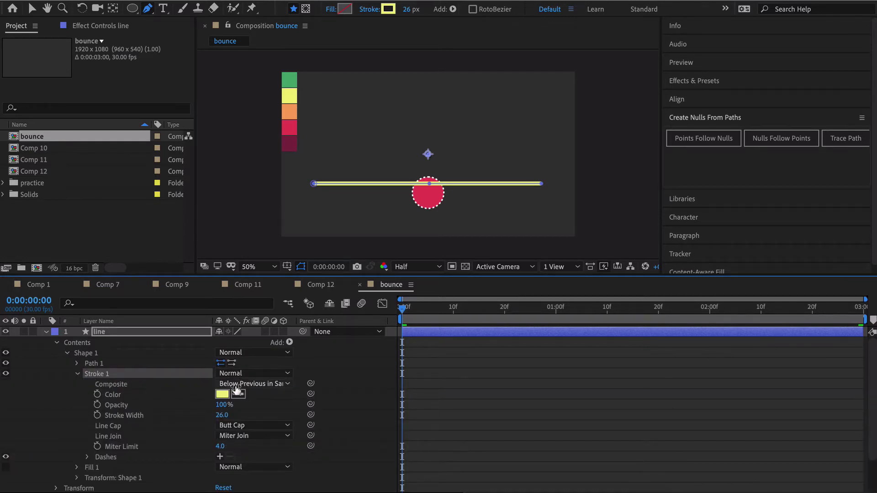
click(252, 426)
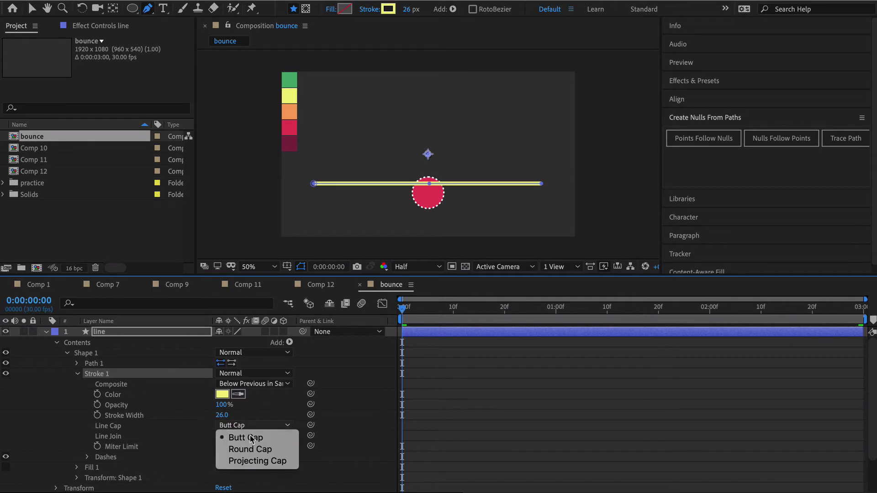
click(253, 450)
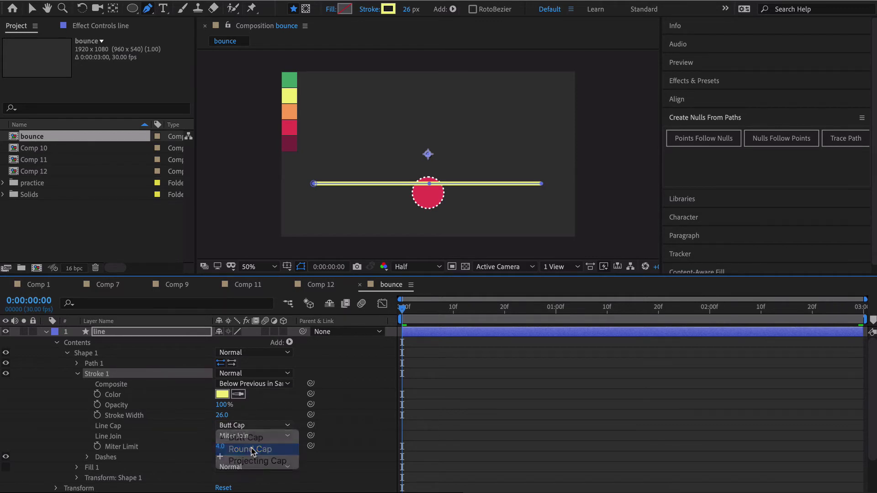
click(46, 333)
click(288, 29)
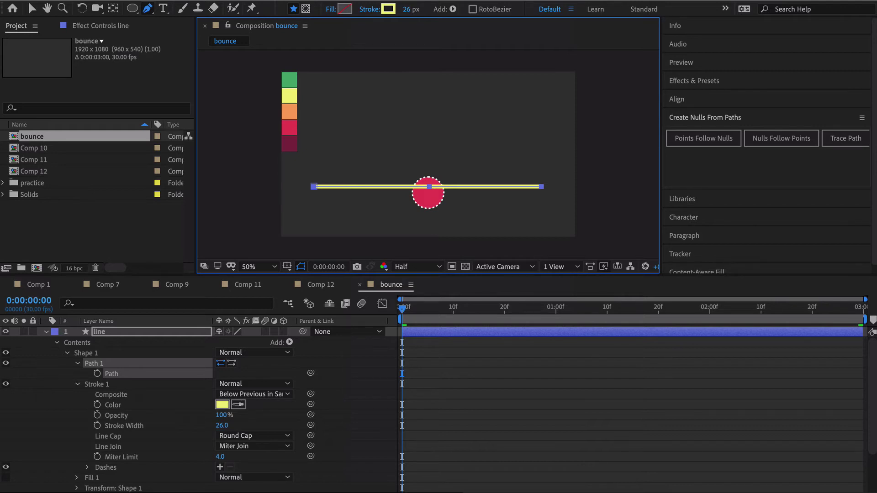
click(373, 6)
scroll(478, 241, down, 5)
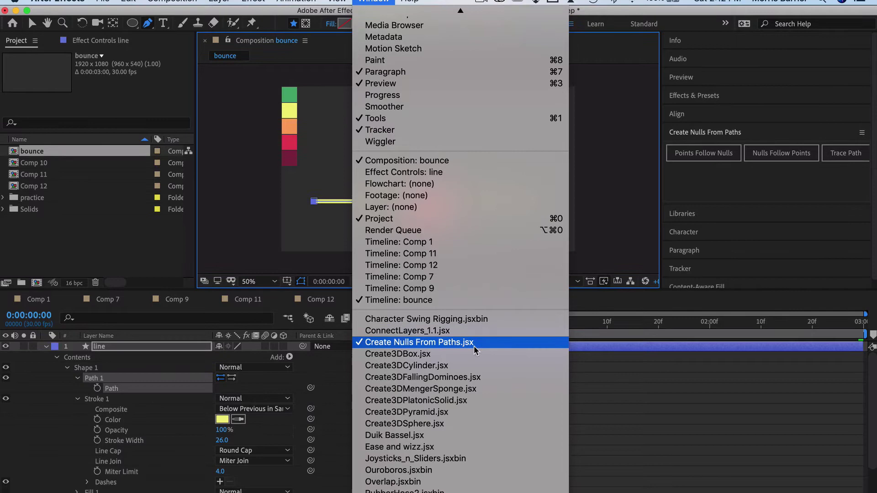
click(702, 167)
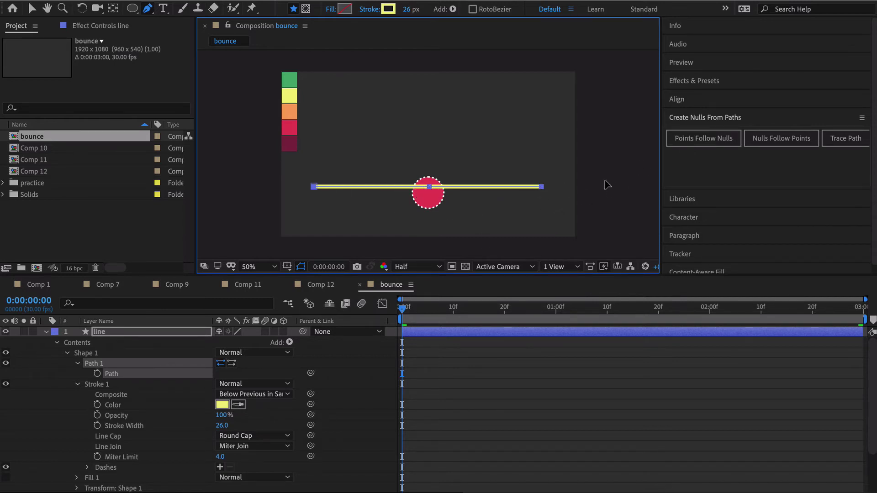
Create a null for each of the line's three path points with Create Nulls From Paths
click(715, 140)
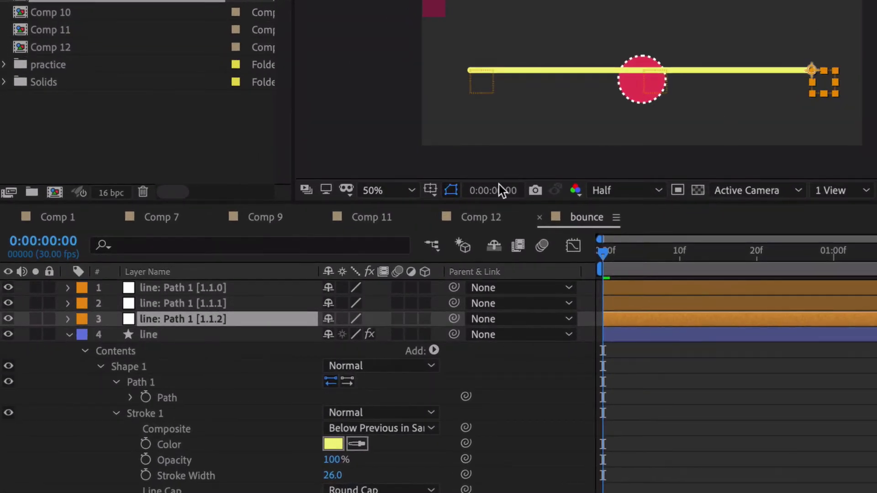
click(260, 308)
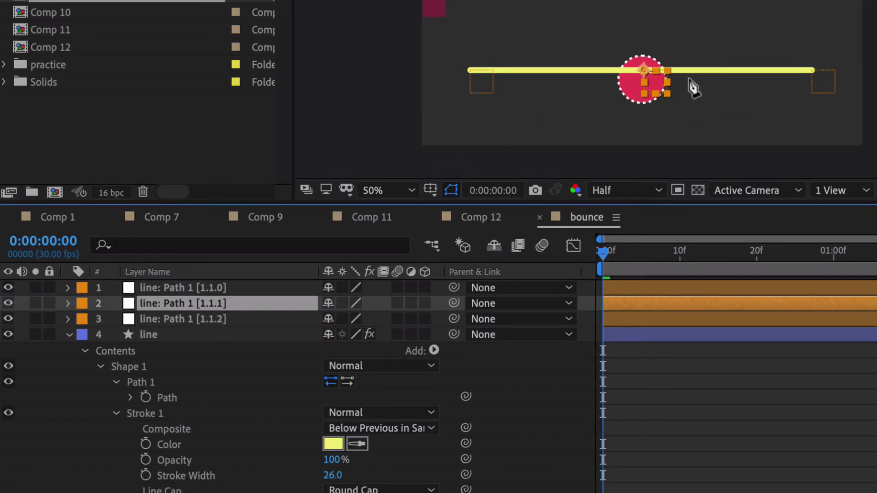
key(v)
Convert the line path's middle vertex into a Bezier point with curve handles
click(166, 398)
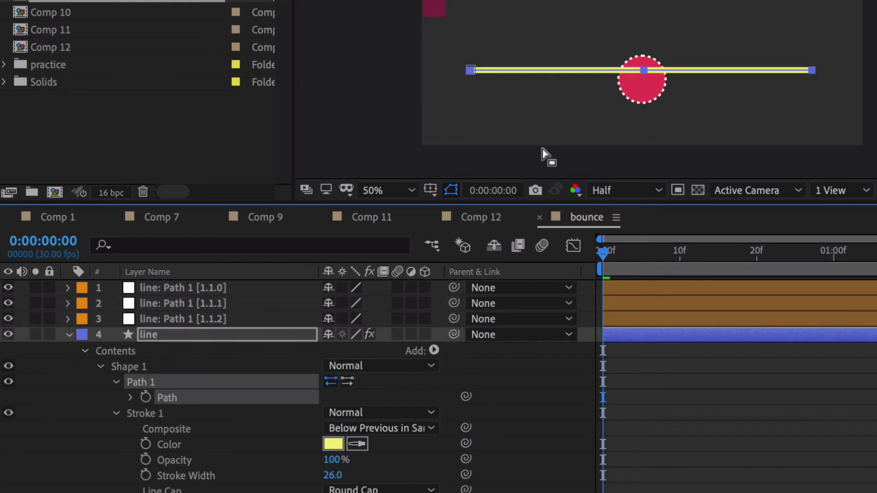
click(644, 73)
click(655, 86)
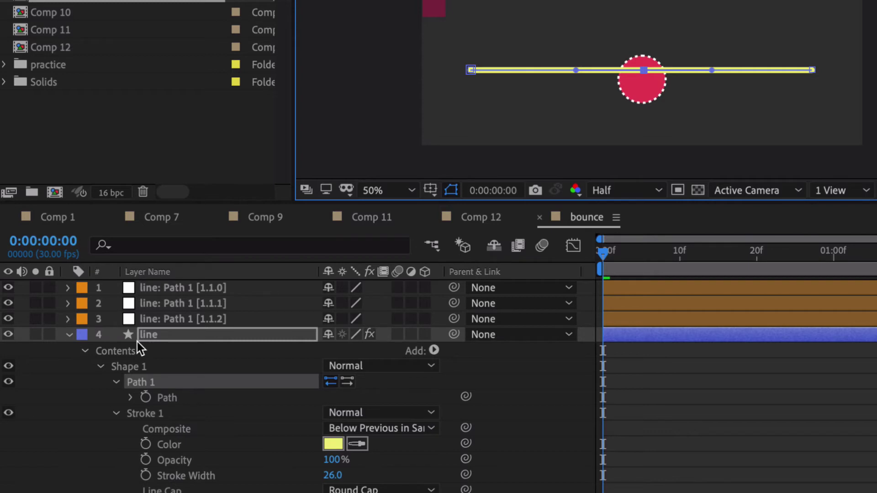
Show only animated and expression-driven properties with U, and open the line's Effect Controls
key(u)
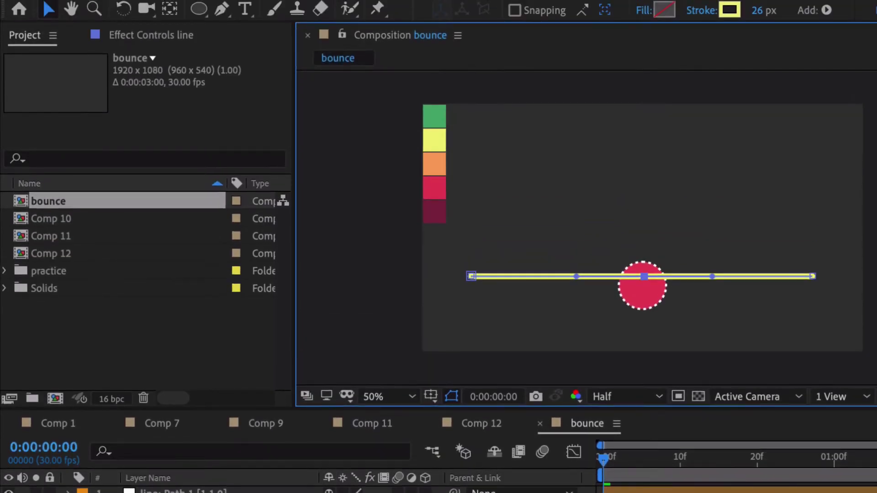
click(124, 34)
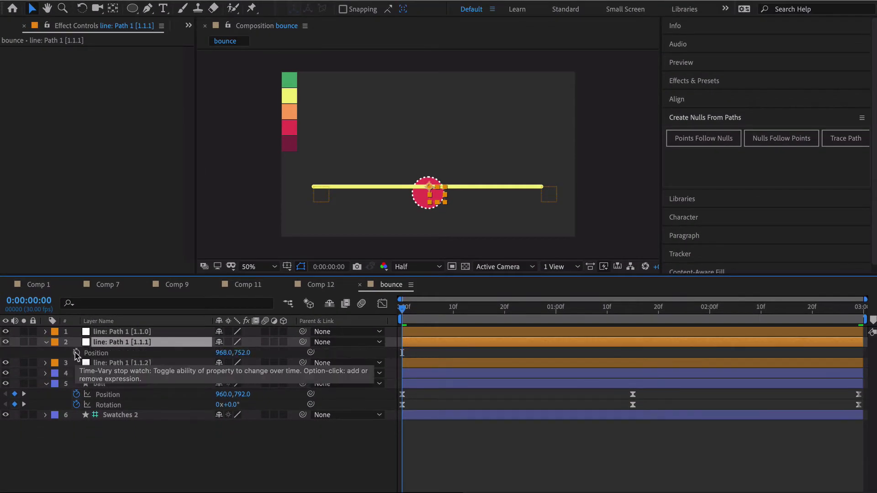
Keyframe the middle null's Position at frame 0, dragged 60 px down below the ball
click(77, 353)
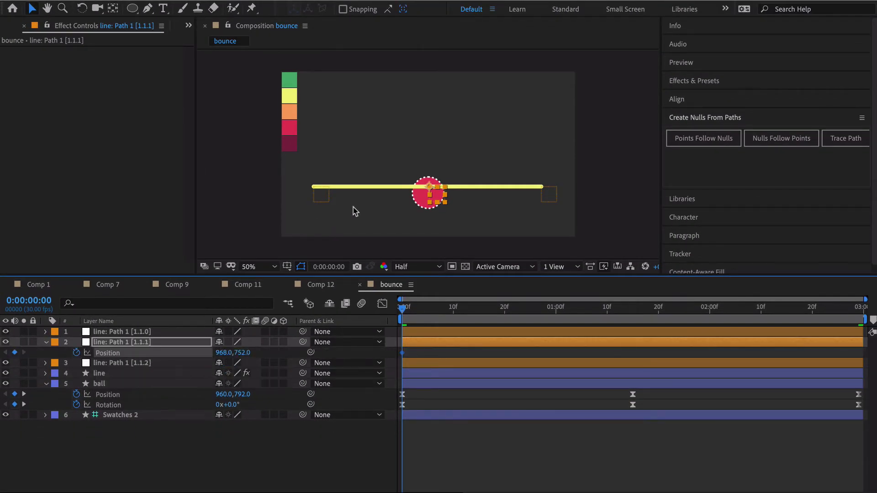
drag(441, 195, 441, 222)
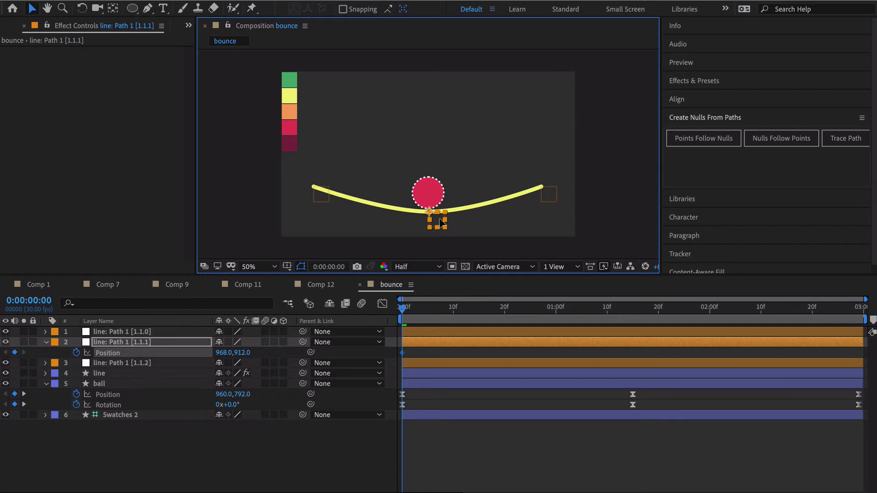
key(period)
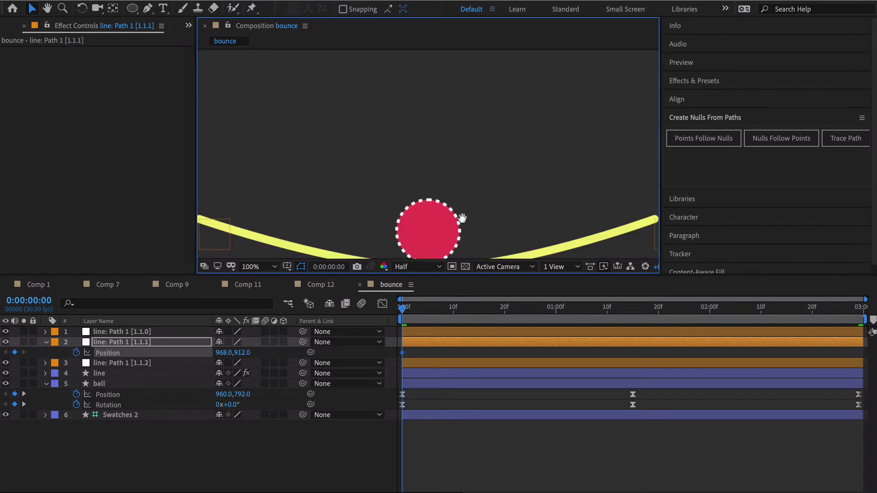
drag(446, 221, 490, 137)
key(v)
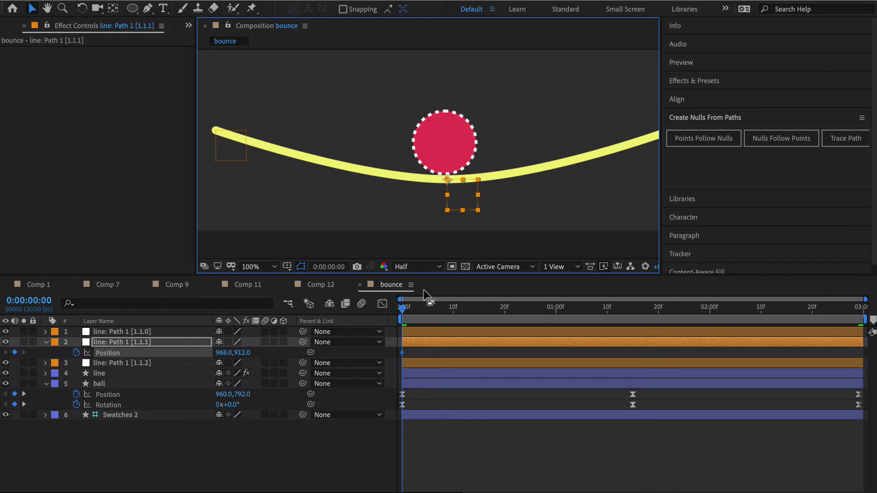
Nudge the middle null up frame by frame through frame 6, ending at 968,772
key(Page_Down)
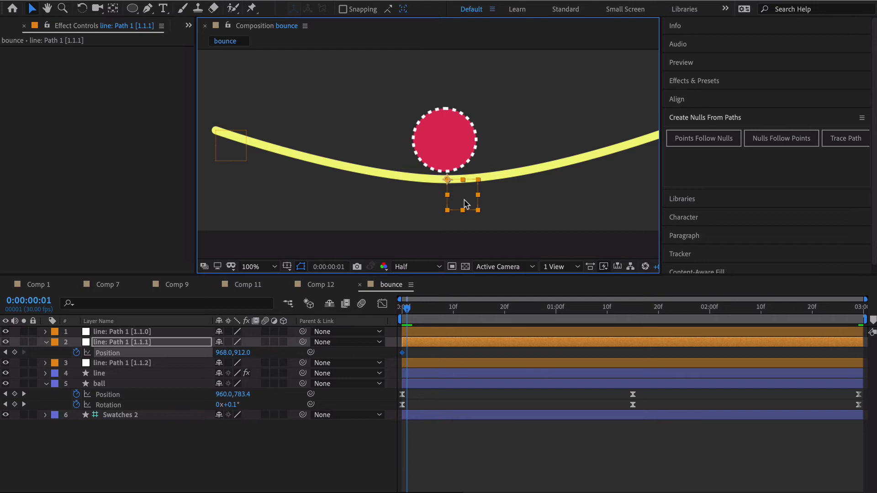
key(Up)
key(Up)
key(Up)
key(Up)
key(Up)
key(Up)
key(Up)
key(Up)
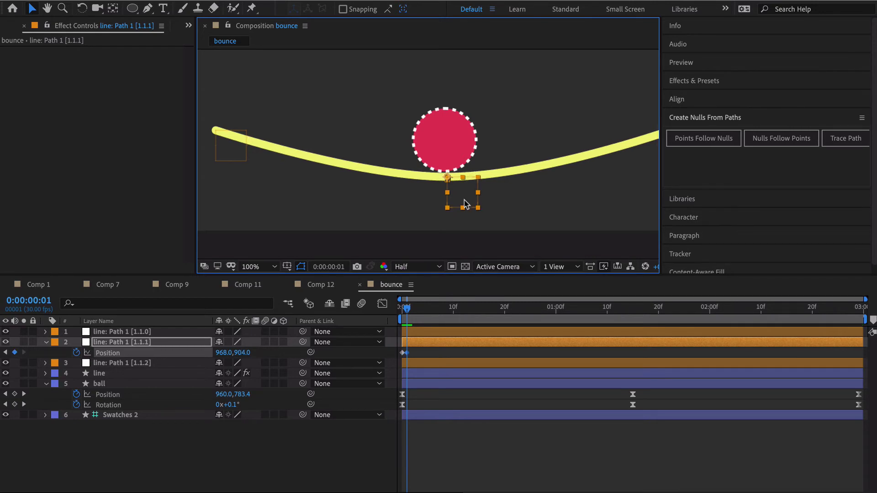
key(Page_Down)
key(Up)
key(Up)
key(Up)
key(Up)
key(Up)
key(Up)
key(Up)
key(Up)
key(Up)
key(Up)
key(Up)
key(Up)
key(Up)
key(Up)
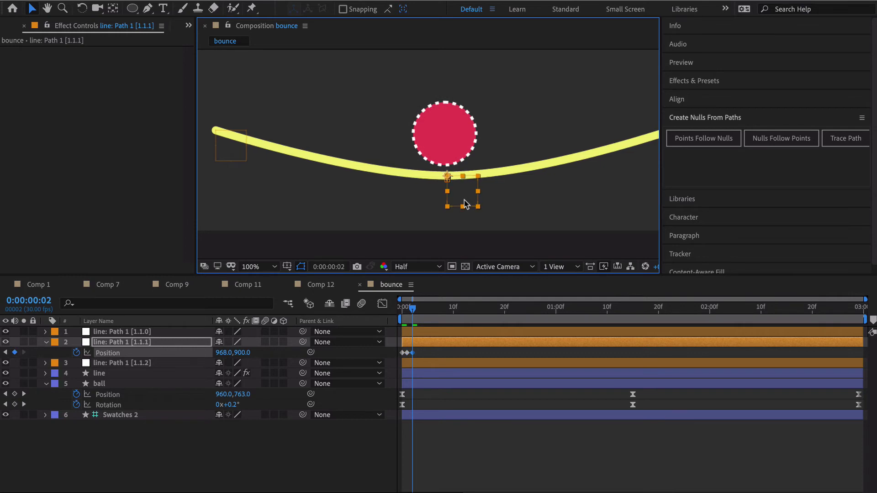
key(Up)
key(Up)
key(Up)
key(Up)
key(Up)
key(Up)
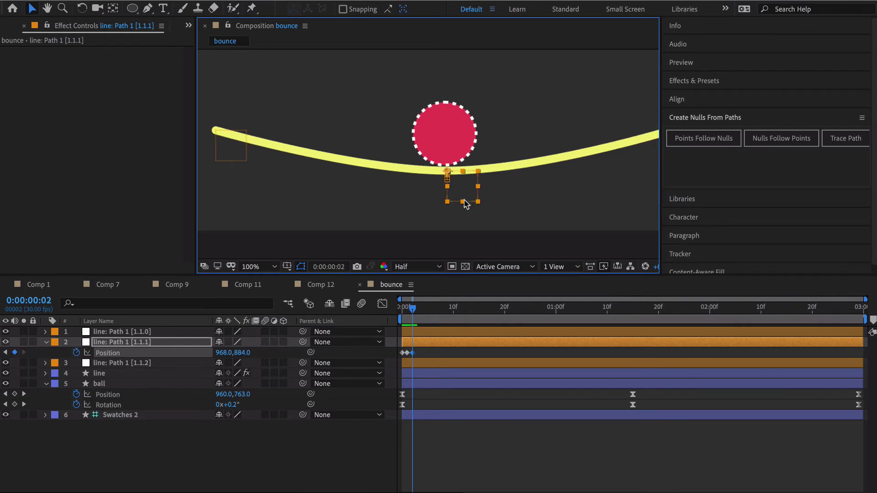
key(Page_Down)
key(Up)
key(Up)
key(Up)
key(Up)
key(Up)
key(Up)
key(Up)
key(Up)
key(Up)
key(Up)
key(Up)
key(Up)
key(Up)
key(Up)
key(Up)
key(Up)
key(Up)
key(Up)
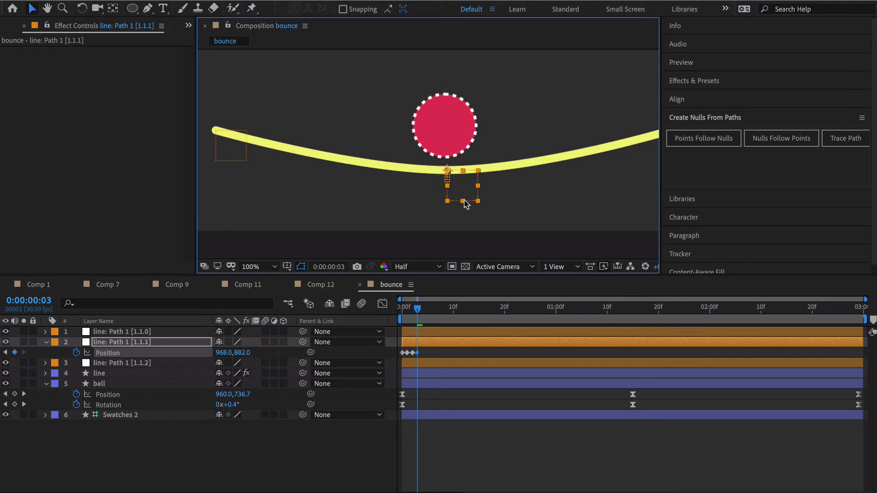
key(Up)
key(Up)
key(Up)
key(Up)
key(Up)
key(Up)
key(Up)
key(Up)
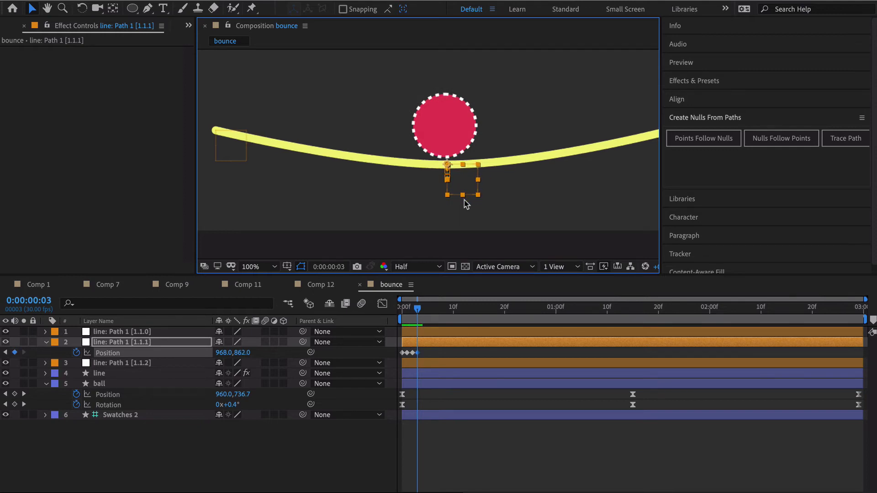
key(Page_Down)
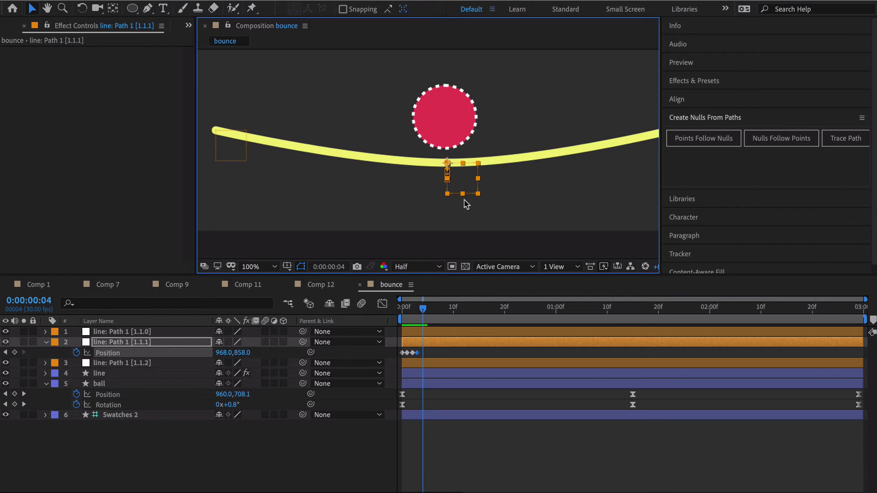
key(Up)
key(Up)
key(Up)
key(Up)
key(Up)
key(Up)
key(Up)
key(Up)
key(Up)
key(Up)
key(Up)
key(Up)
key(Up)
key(Up)
key(Up)
key(Up)
key(Up)
key(Up)
key(Up)
key(Up)
key(Up)
key(Up)
key(Up)
key(Up)
key(Up)
key(Up)
key(Up)
key(Up)
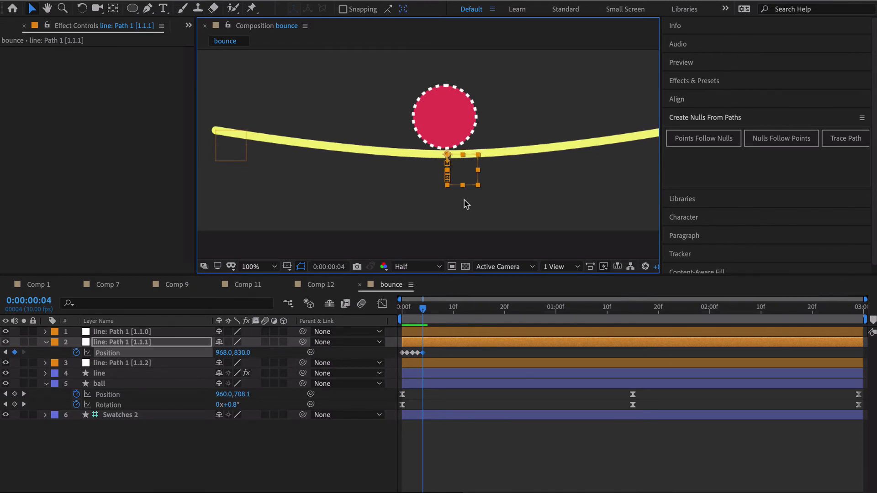
key(Page_Down)
key(Up)
key(Up)
key(Up)
key(Up)
key(Up)
key(Up)
key(Up)
key(Up)
key(Up)
key(Up)
key(Up)
key(Up)
key(Up)
key(Up)
key(Up)
key(Up)
key(Up)
key(Up)
key(Up)
key(Up)
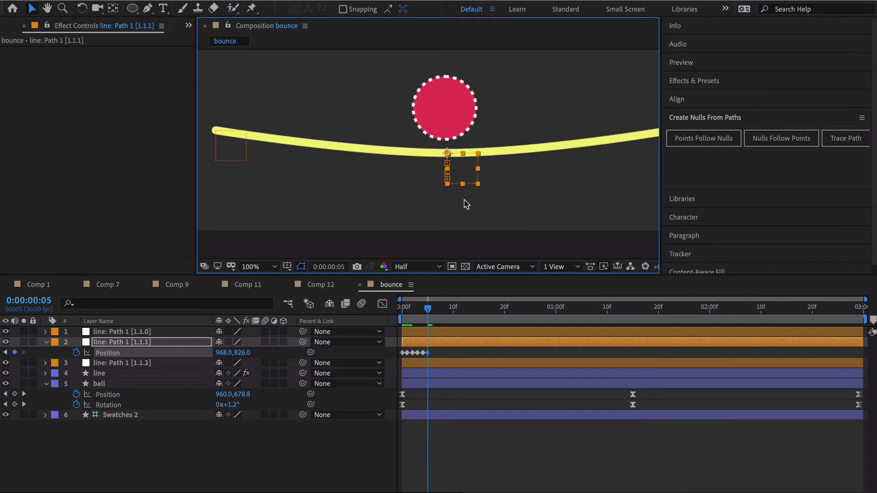
key(Up)
key(Up)
key(Up)
key(Up)
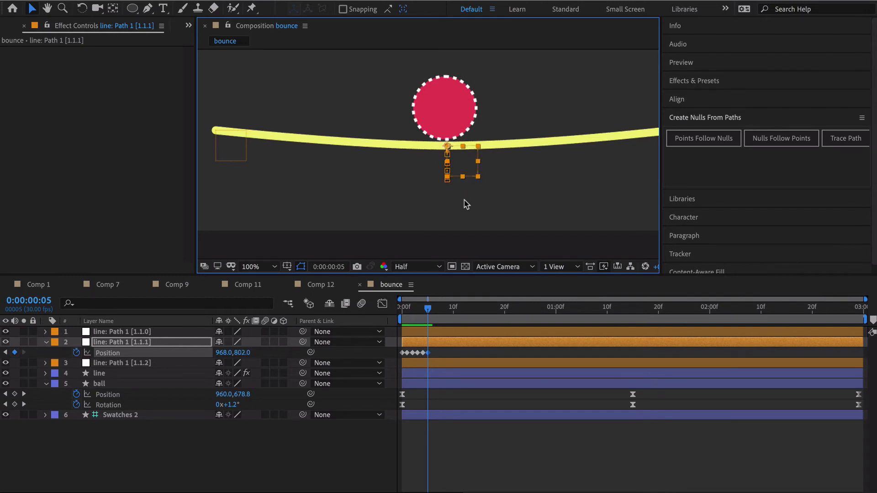
key(Page_Down)
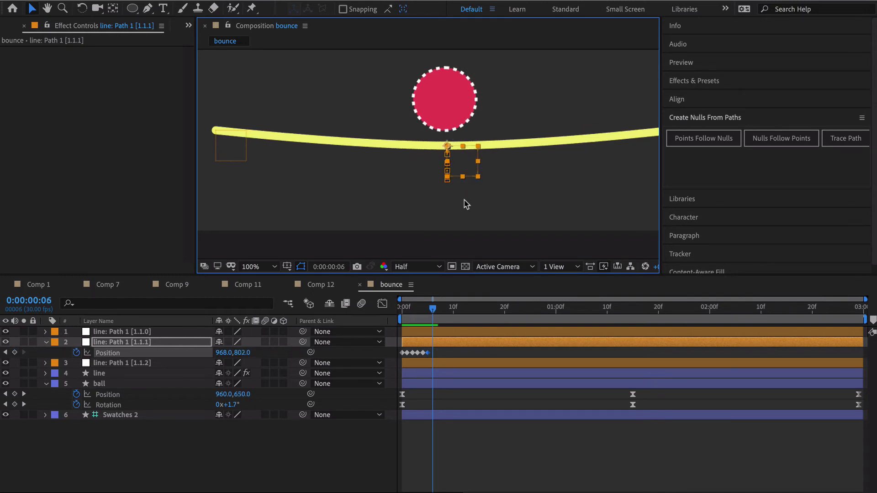
key(Up)
key(Up)
key(Up)
key(Up)
key(Up)
key(Up)
key(Up)
key(Up)
key(Up)
key(Up)
key(Up)
key(Up)
key(Up)
key(Up)
key(Up)
key(Up)
key(Up)
key(Up)
key(Up)
key(Up)
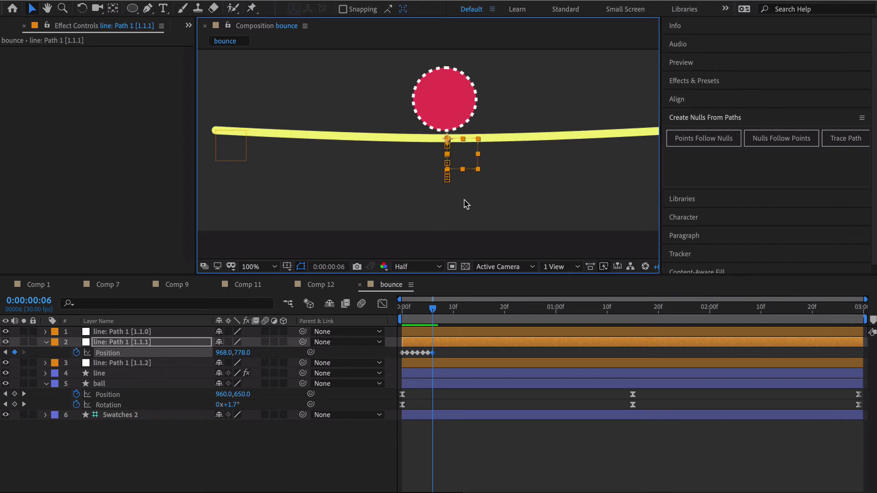
key(Up)
key(Up)
key(Up)
key(Up)
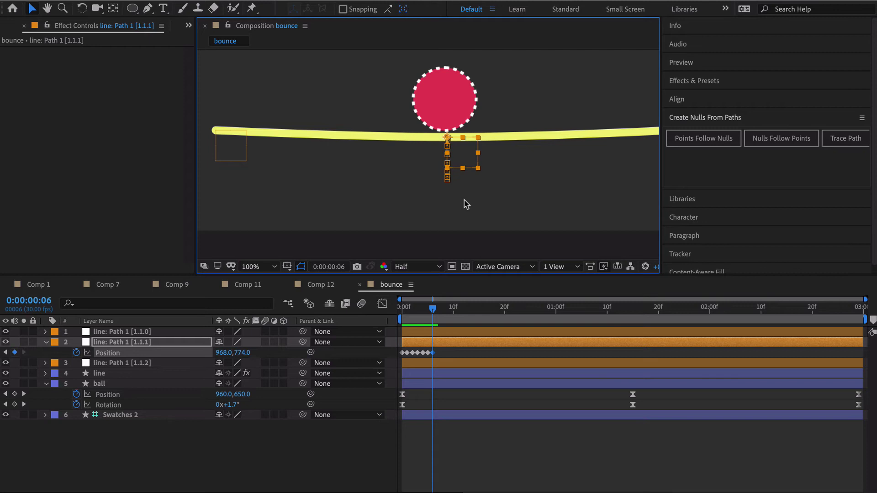
key(Up)
key(Up)
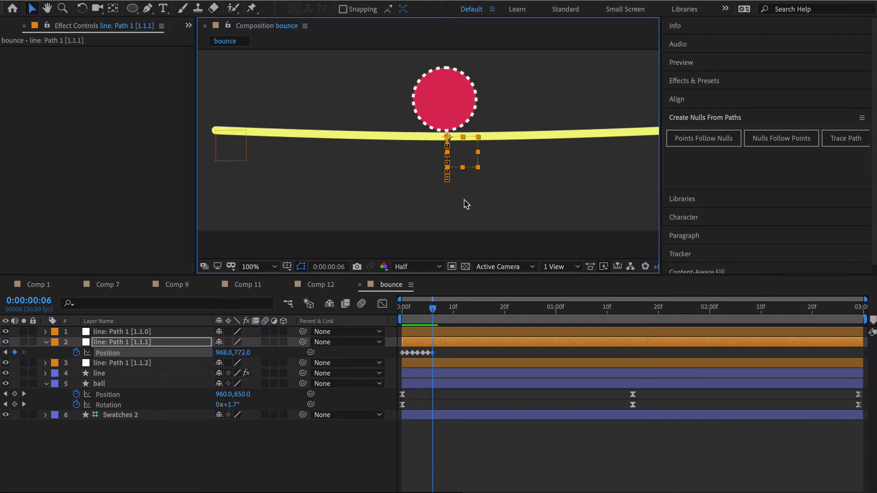
click(98, 333)
key(p)
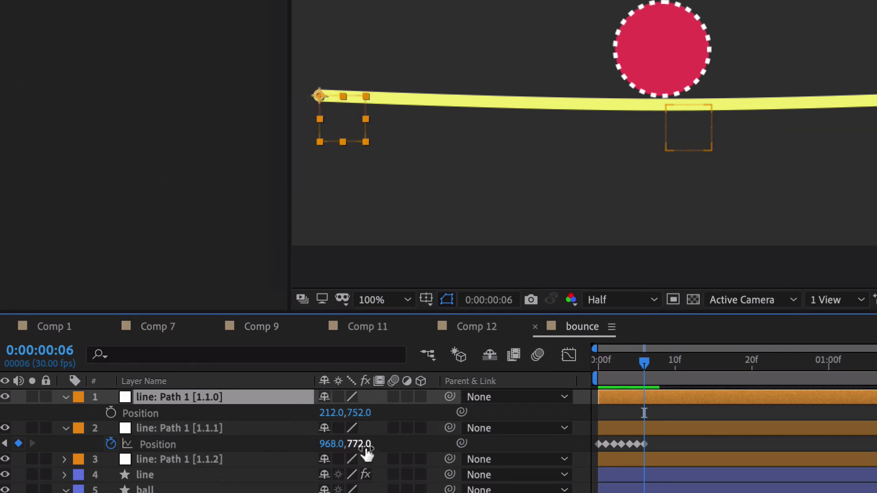
At frame 7, set the middle null's vertical position to 752
key(Page_Down)
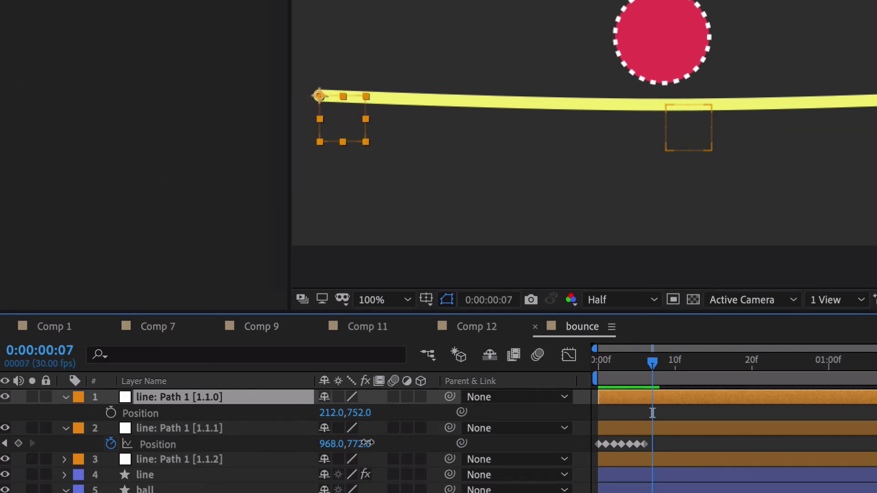
click(367, 446)
text(752)
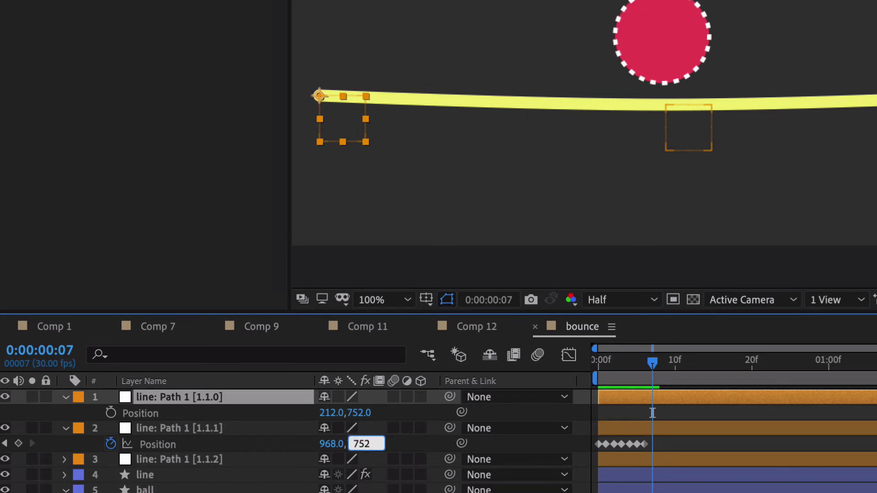
key(Return)
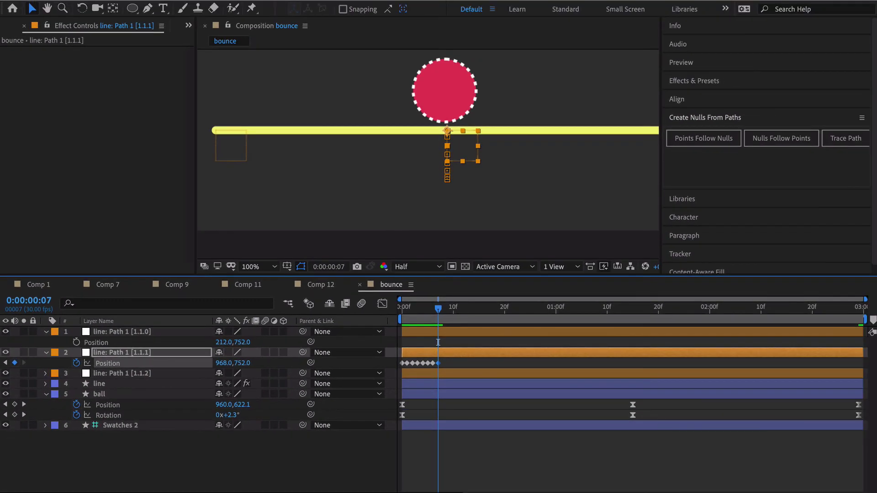
Add a Position keyframe at 0:00:02:15 and start lowering the middle point toward the ball
click(761, 309)
drag(762, 312, 784, 315)
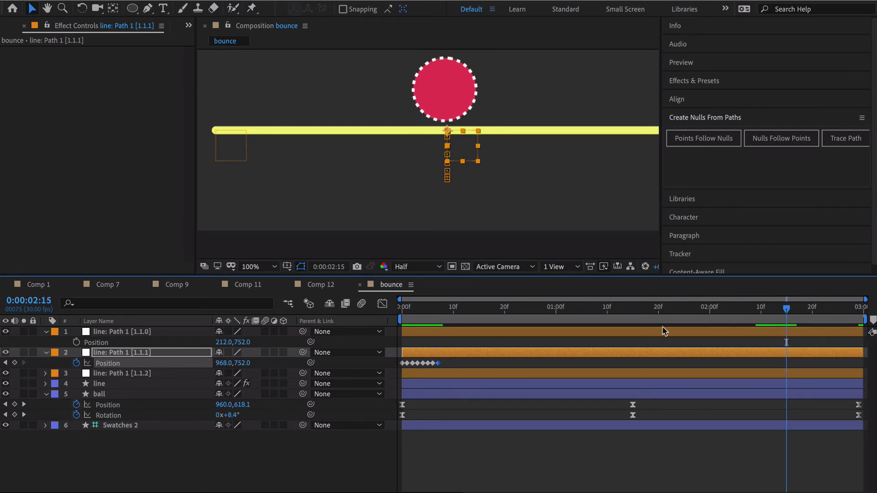
click(14, 363)
key(Page_Down)
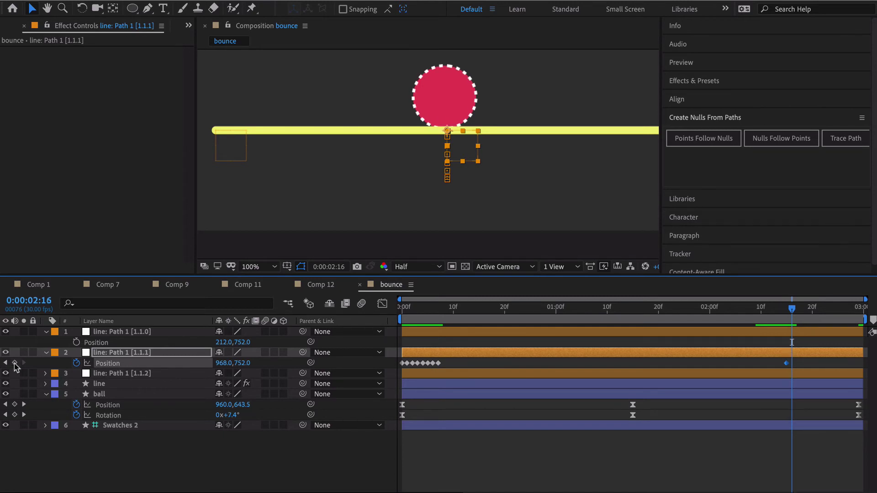
key(shift+Down)
key(shift+Down)
key(shift+Down)
key(Down)
key(Down)
key(Down)
key(Down)
key(Page_Down)
click(15, 363)
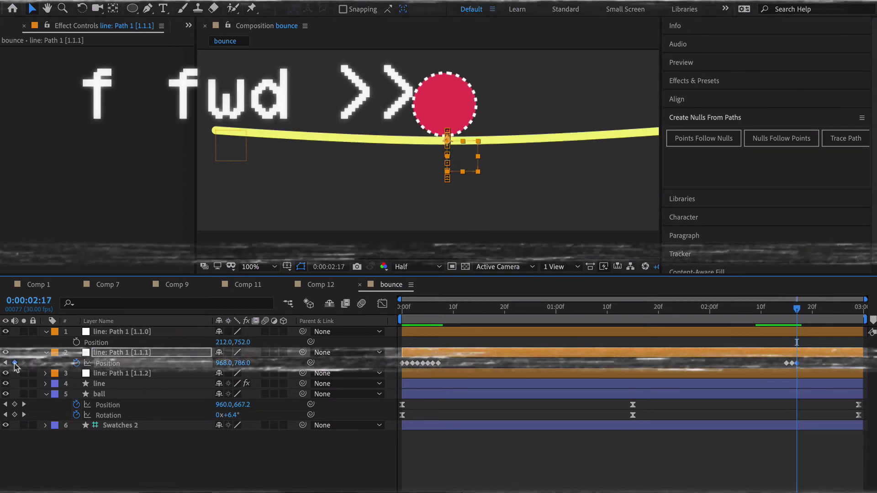
Push the middle point lower each frame until its deepest dip at 0:00:02:29
key(Page_Down)
key(shift+Down)
key(shift+Down)
key(shift+Down)
key(Page_Down)
key(shift+Down)
key(Down)
key(Down)
key(Down)
key(Down)
key(Down)
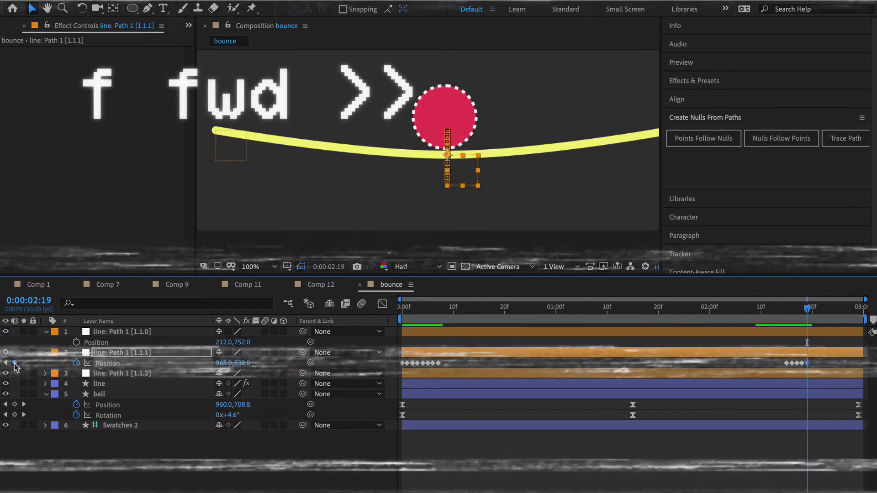
key(Page_Down)
key(shift+Down)
key(shift+Down)
key(Page_Down)
key(shift+Down)
key(Page_Down)
key(shift+Down)
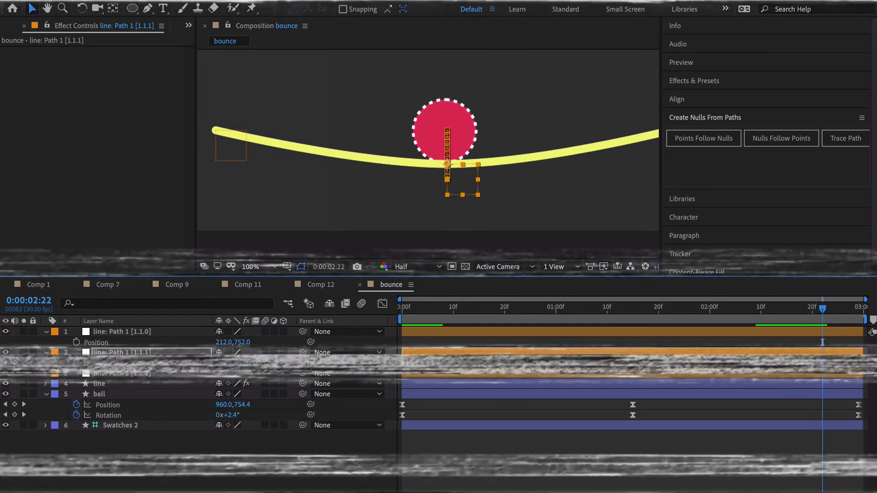
key(Page_Down)
key(shift+Down)
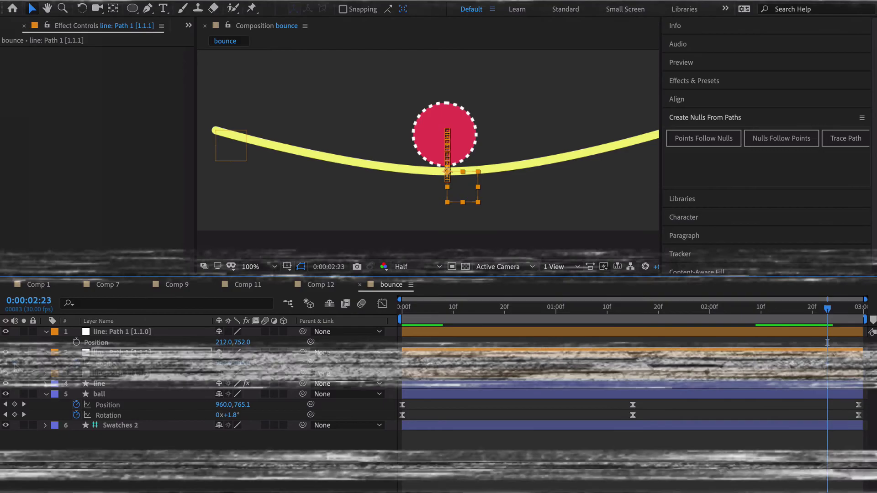
key(Page_Down)
key(Page_Down)
key(shift+Down)
key(Page_Down)
key(shift+Down)
key(Page_Down)
key(Page_Down)
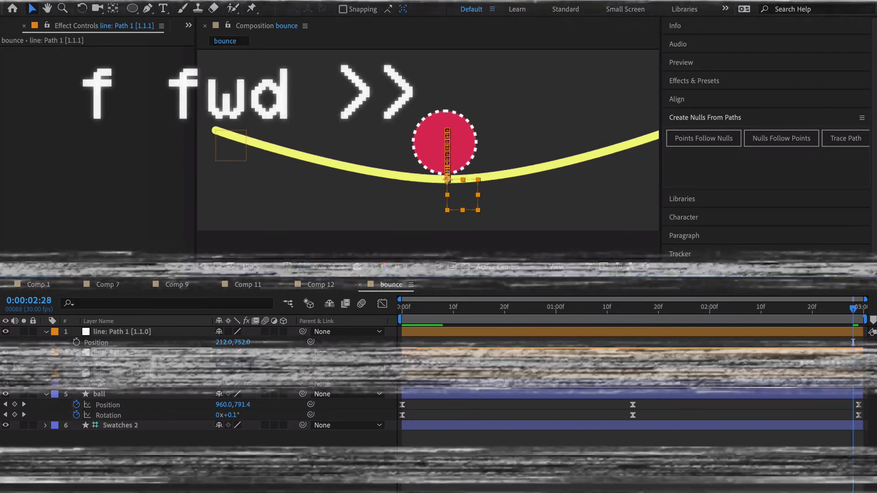
key(Page_Down)
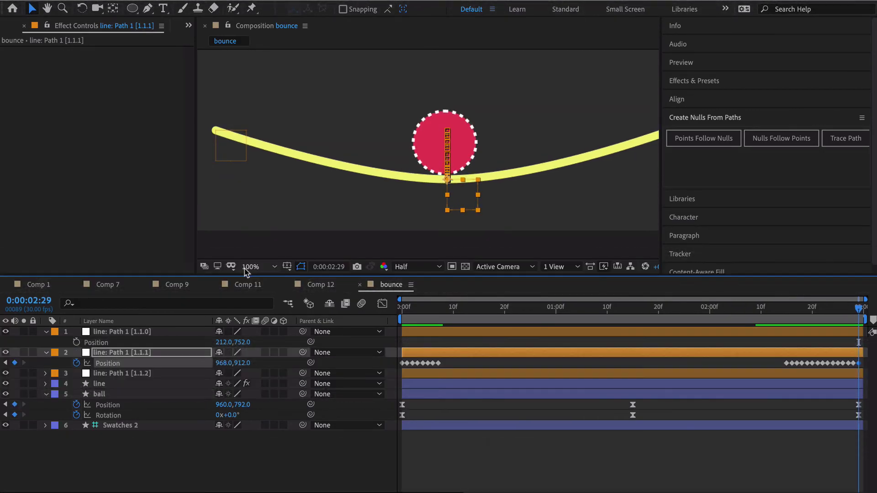
Fit the composition in the viewer, preview the bounce, then bring up the expression note
click(245, 269)
click(281, 291)
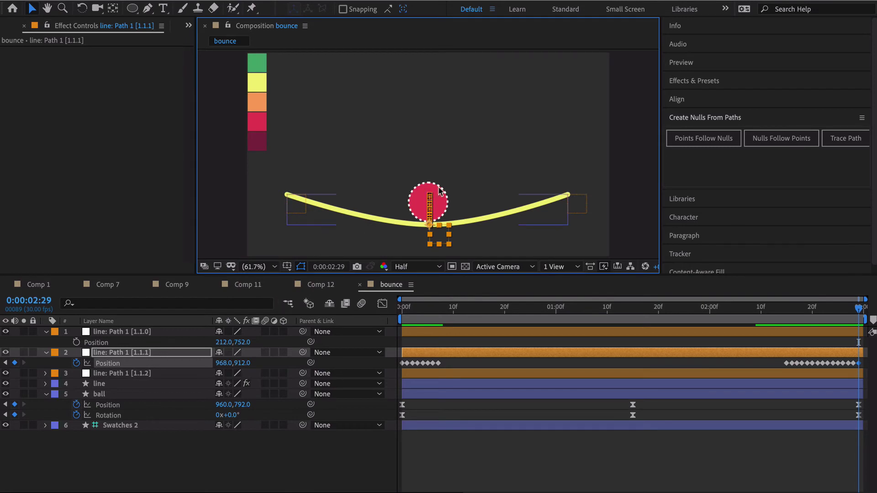
key(space)
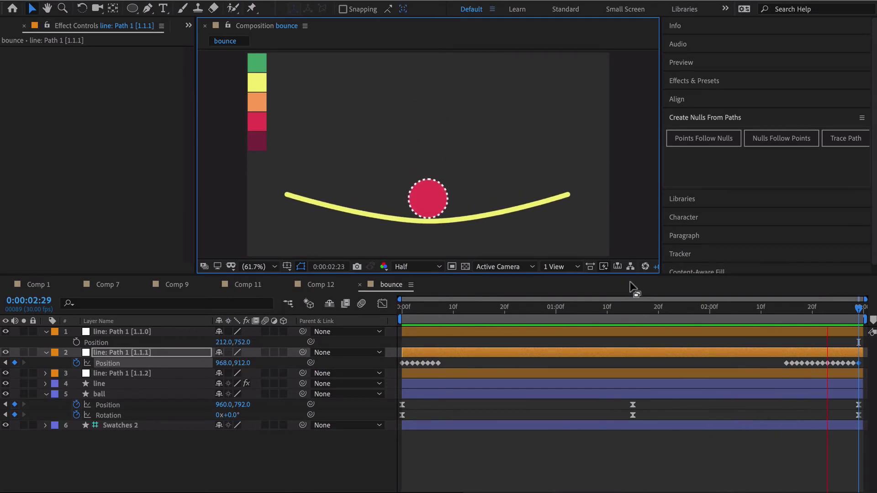
key(space)
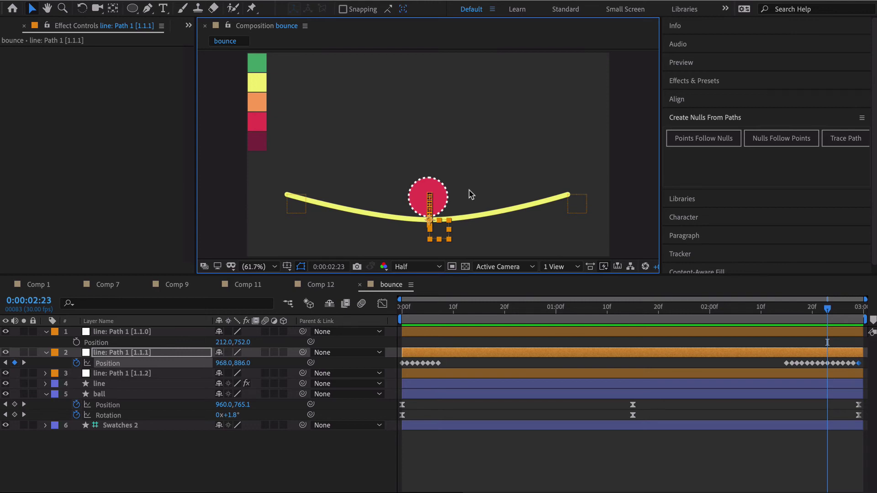
click(547, 490)
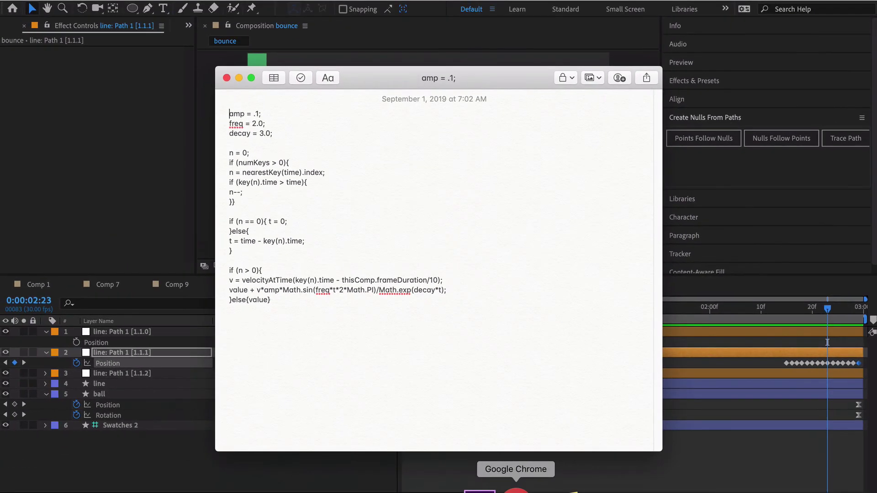
Bring Google Chrome forward and scroll the graymachine.com page back to the top
click(516, 485)
scroll(630, 155, up, 10)
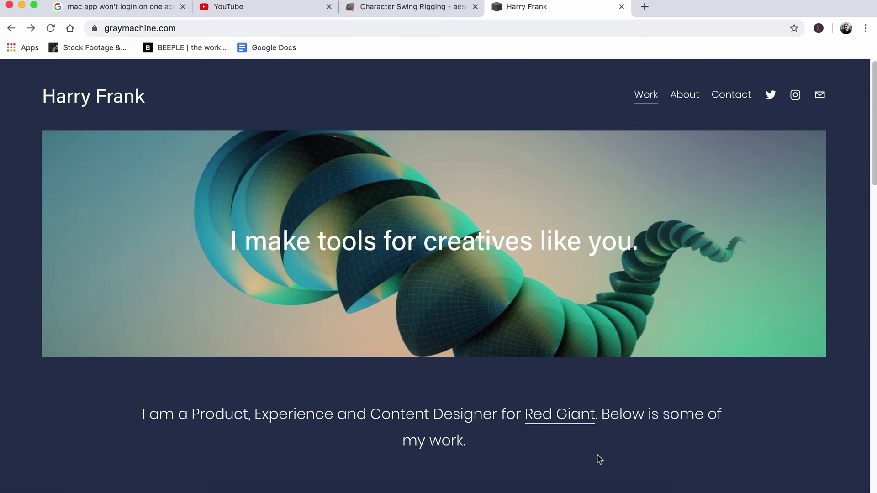
Switch back to After Effects with the inertial-bounce expression note in front
mouse_move(580, 492)
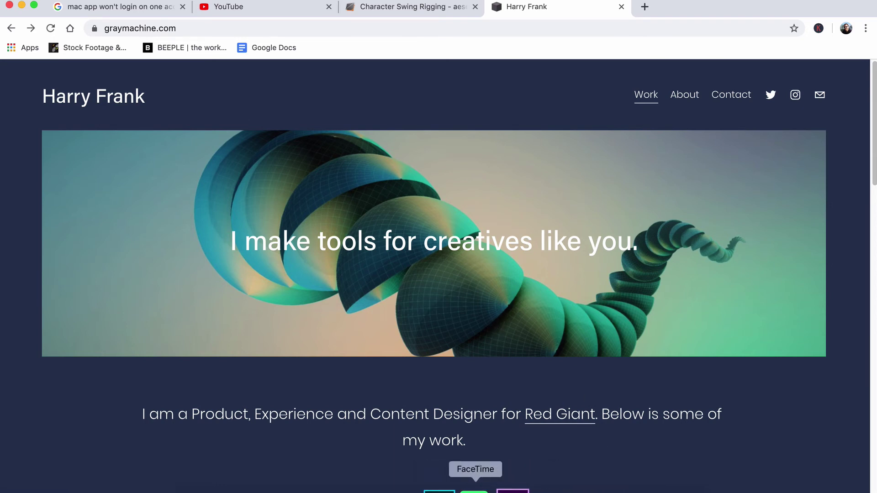
click(415, 491)
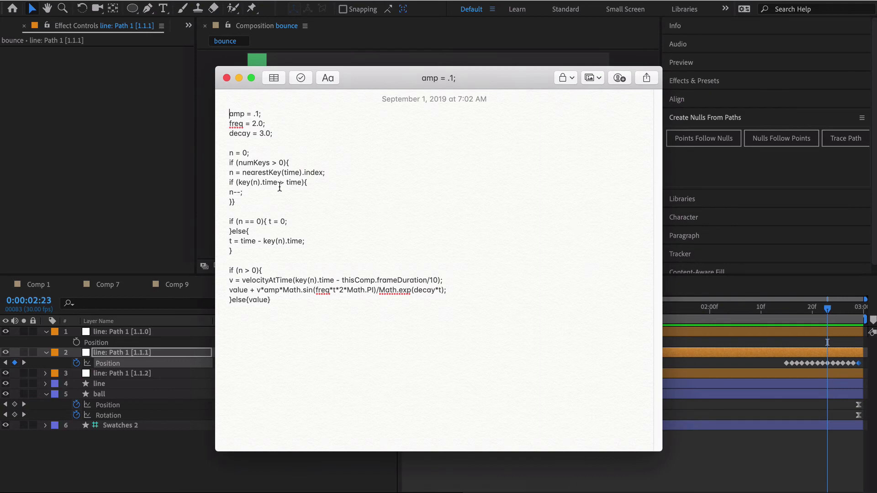
Highlight the amp and freq lines and the nearest-keyframe block to explain them
drag(229, 113, 272, 134)
click(269, 124)
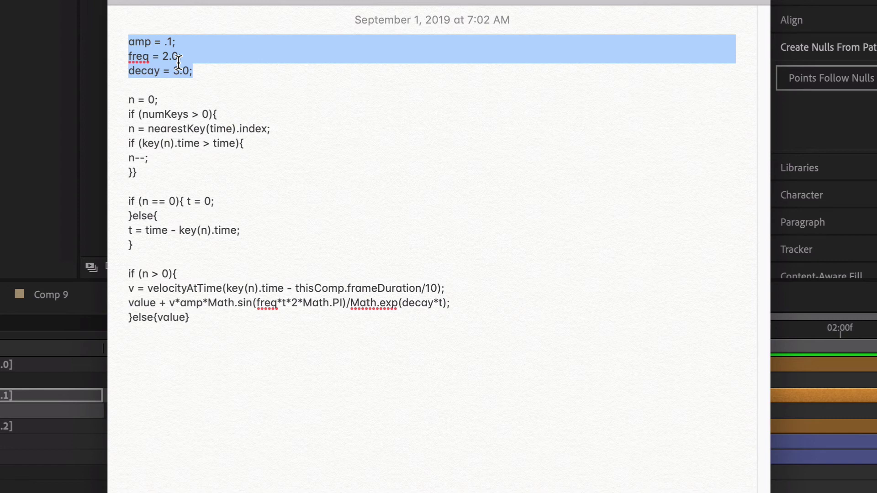
drag(133, 95, 164, 178)
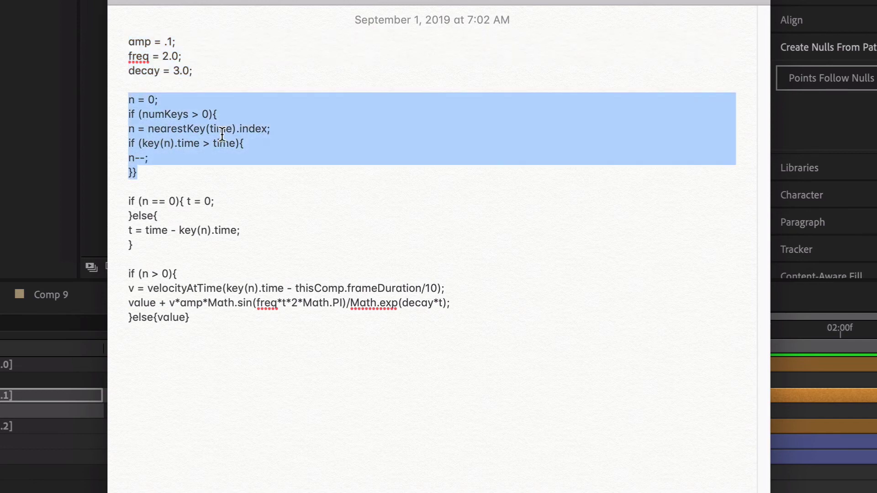
click(285, 71)
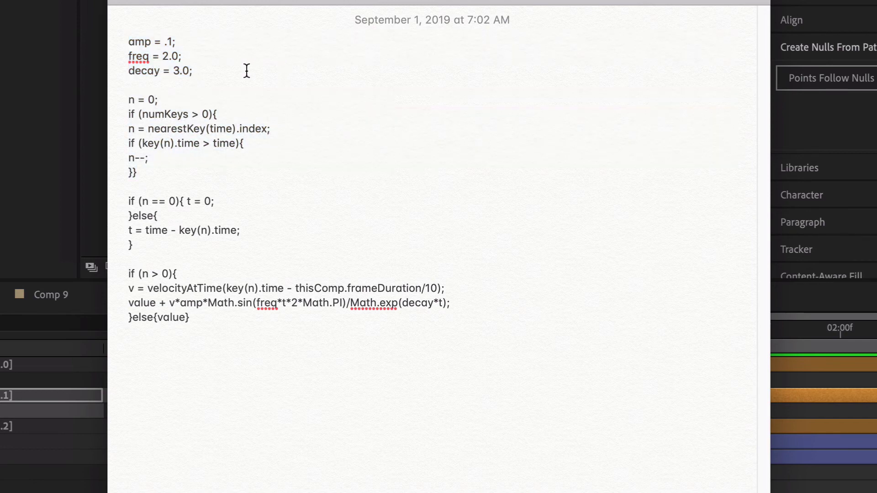
drag(130, 99, 192, 174)
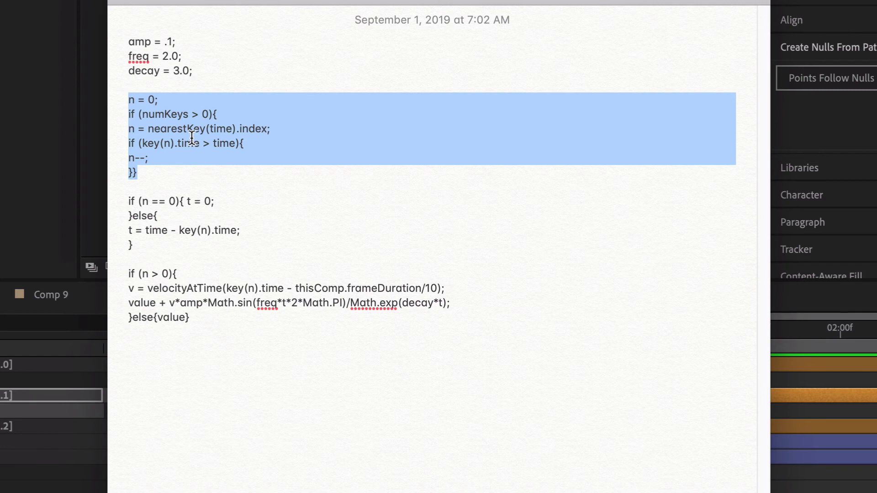
click(183, 180)
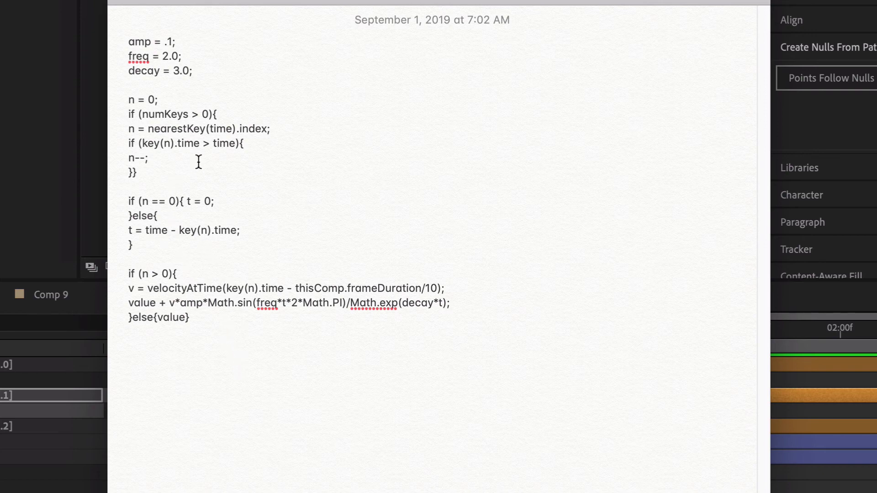
Select the whole expression code and return to After Effects
drag(127, 42, 163, 78)
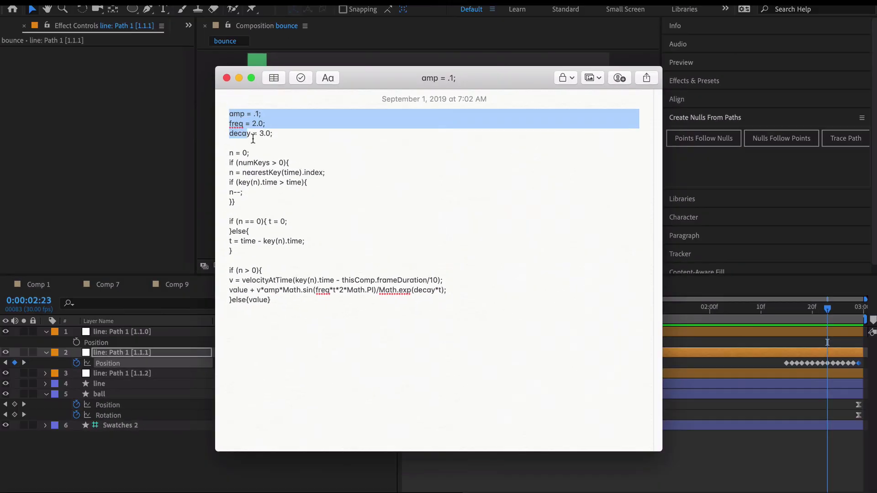
drag(253, 138, 320, 305)
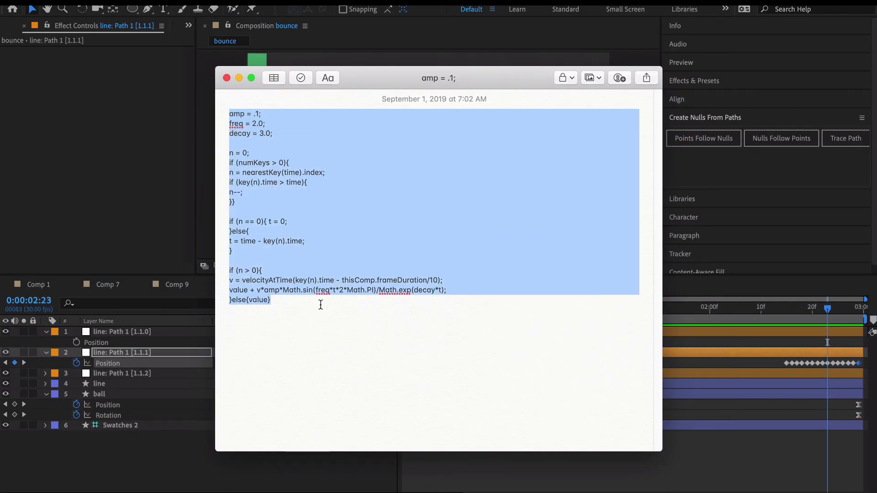
click(169, 234)
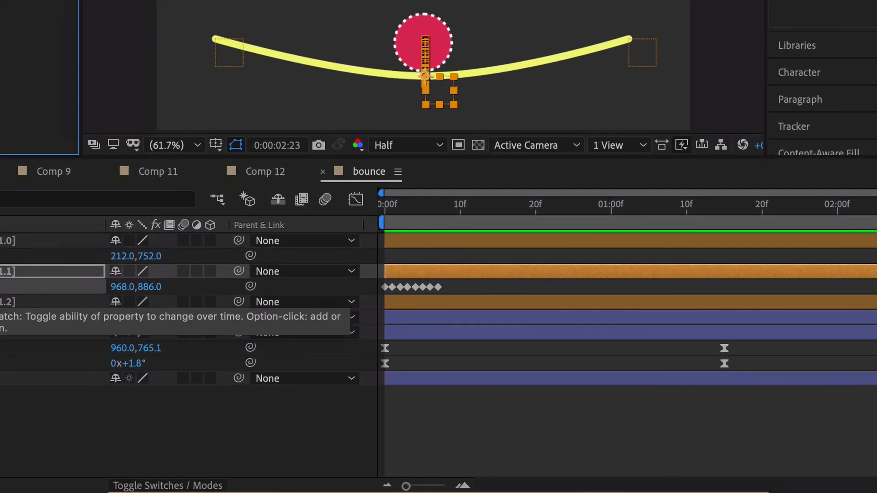
Paste the inertial-bounce expression (amp .2) onto the middle null's Position, commit it, and preview from 0:00
alt+click(77, 363)
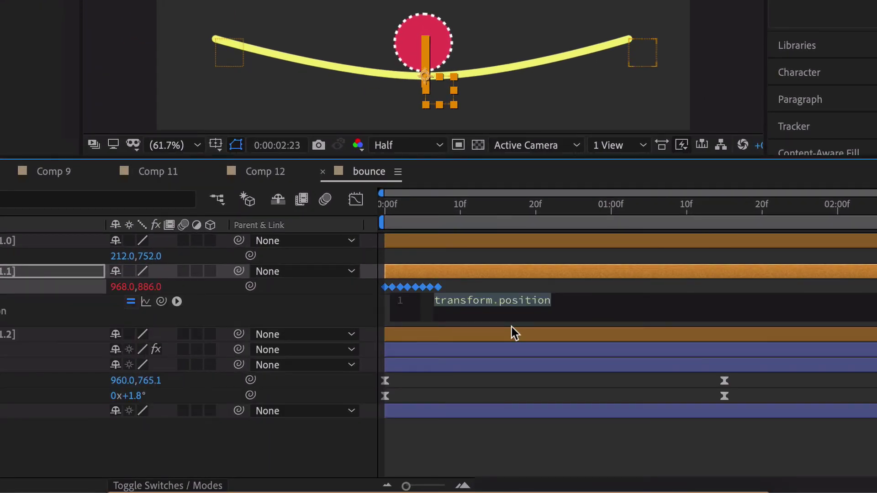
key(ctrl+v)
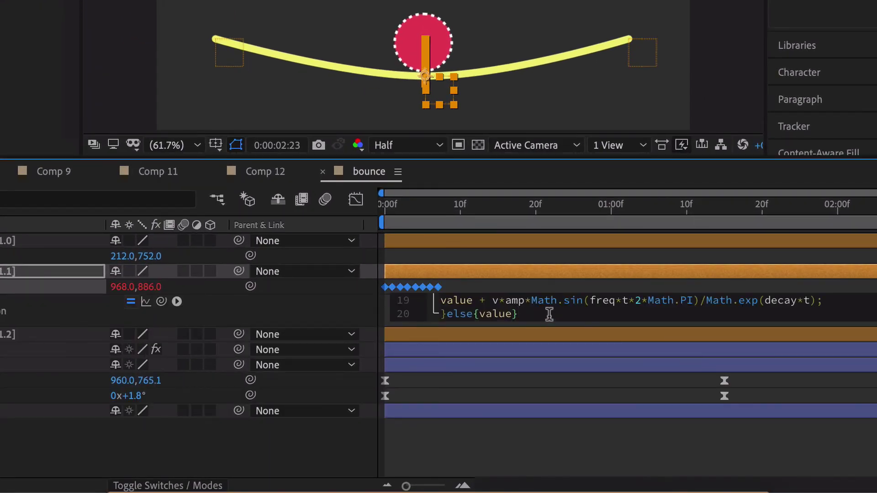
drag(555, 326, 545, 408)
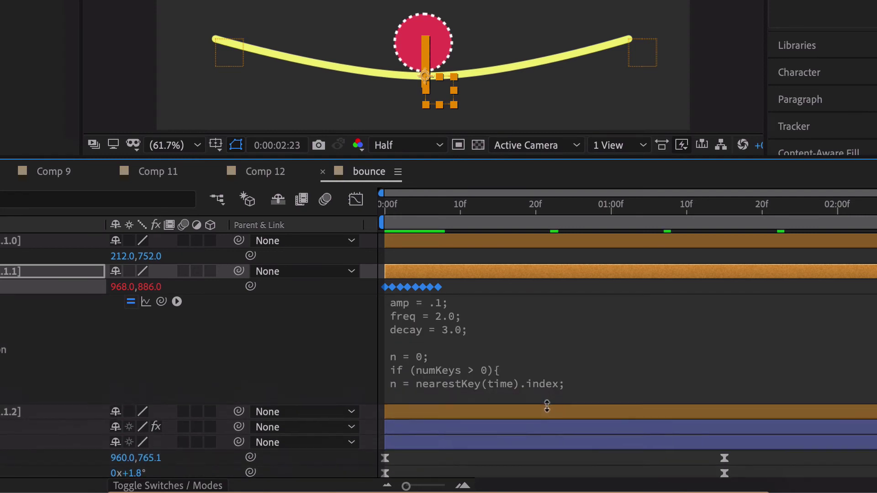
click(450, 318)
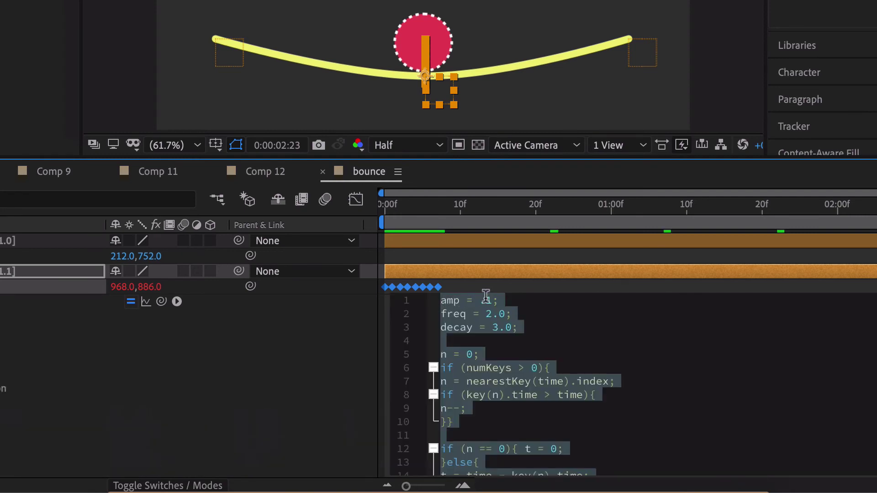
click(518, 296)
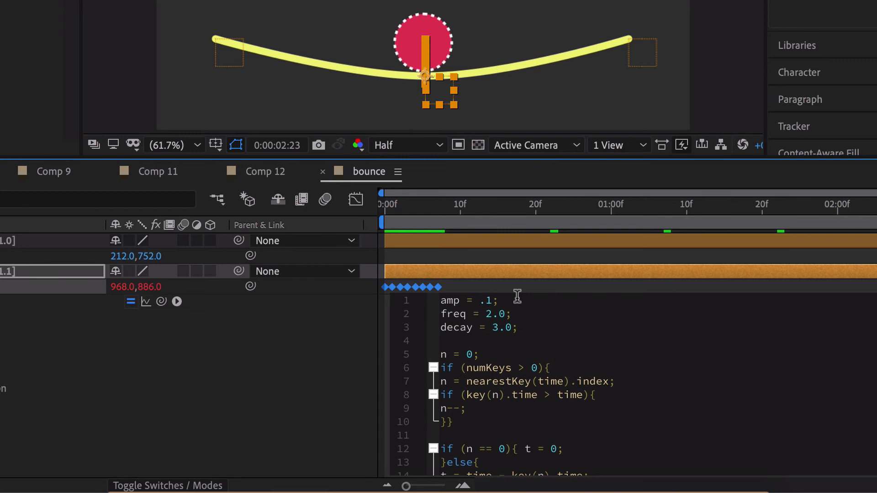
click(331, 340)
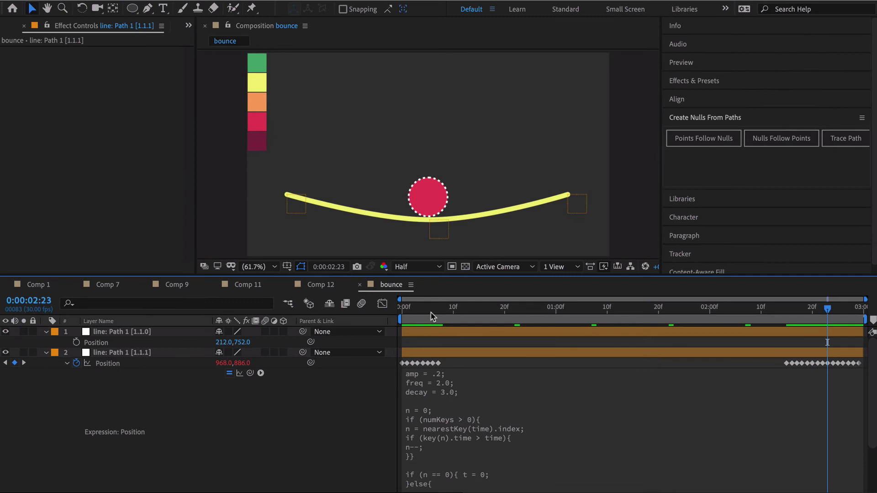
drag(429, 207, 388, 206)
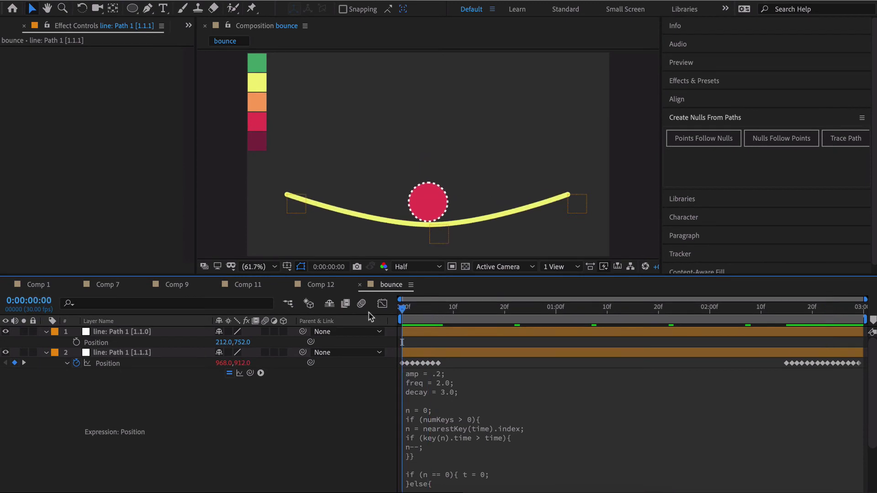
key(space)
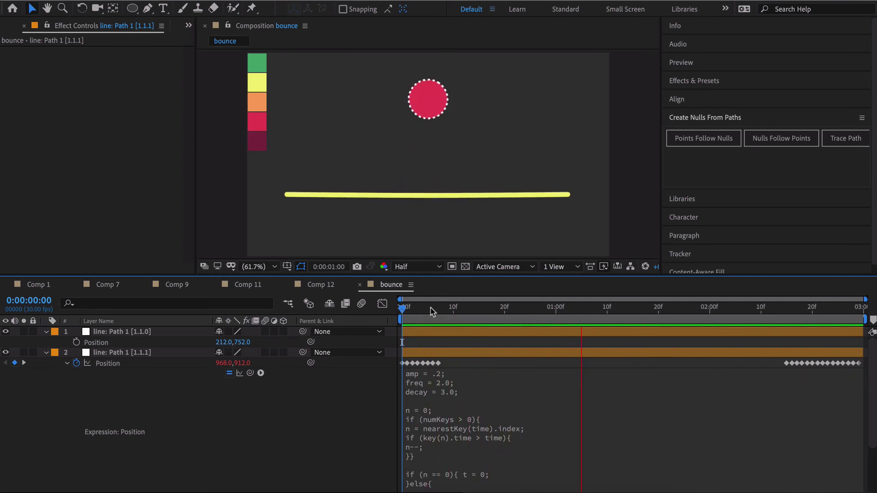
double_click(472, 372)
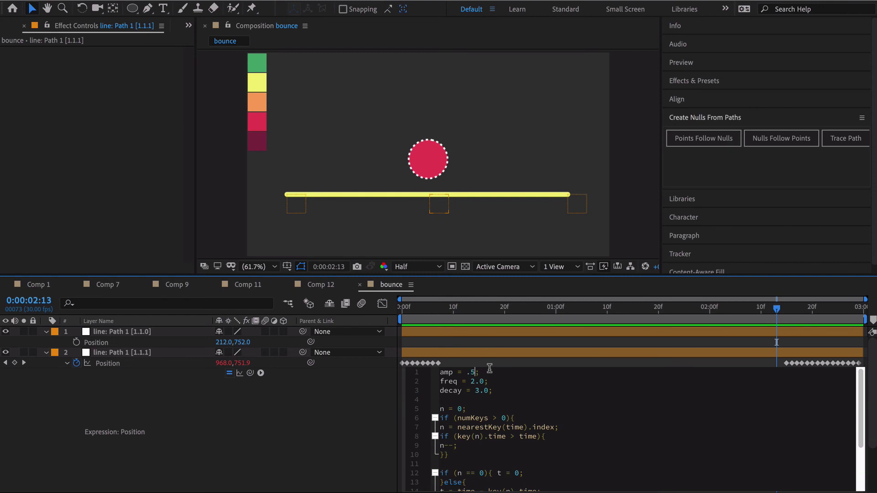
click(379, 420)
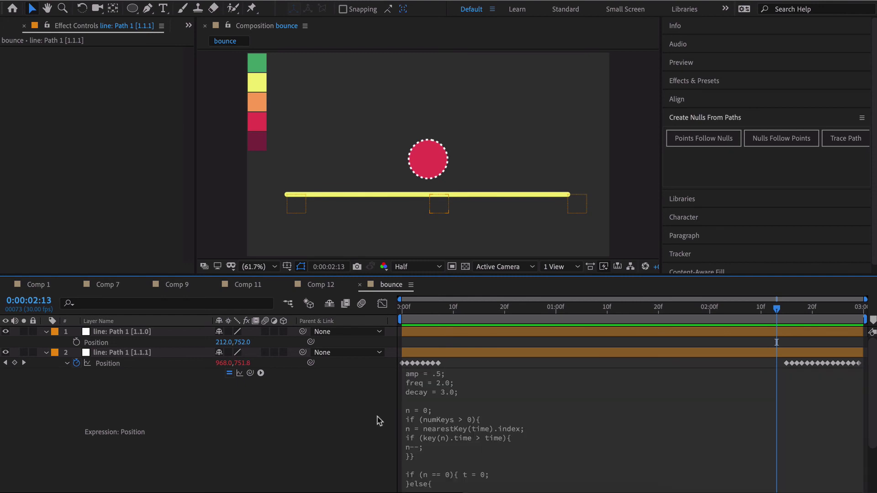
drag(451, 314, 396, 319)
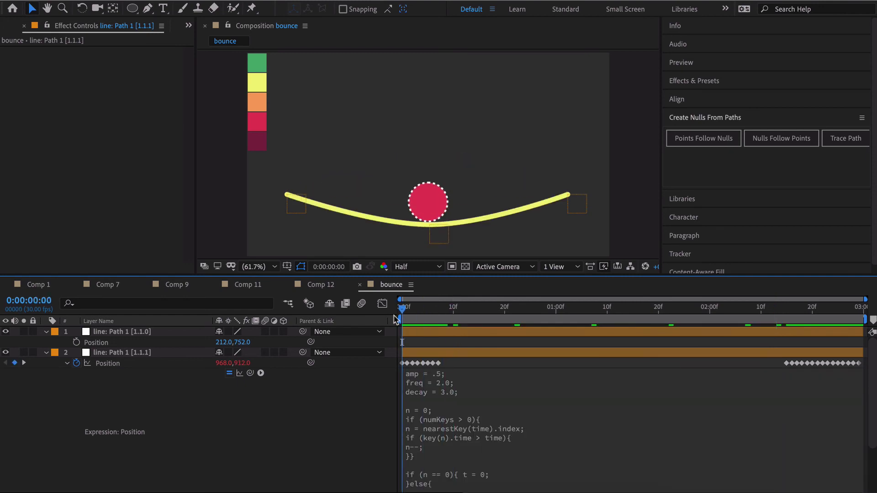
key(space)
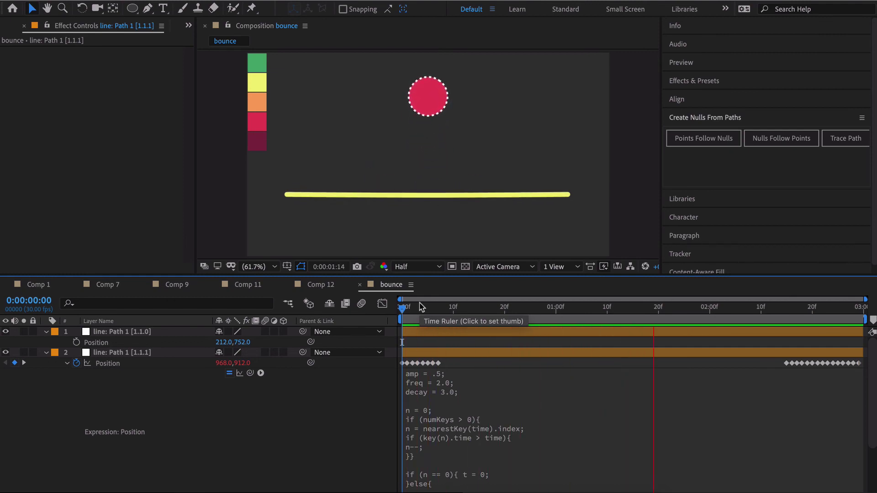
key(space)
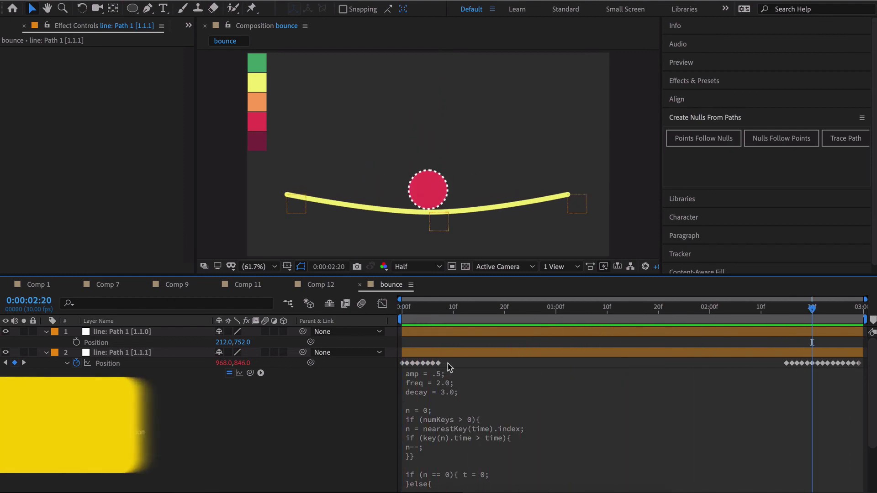
key(ctrl+z)
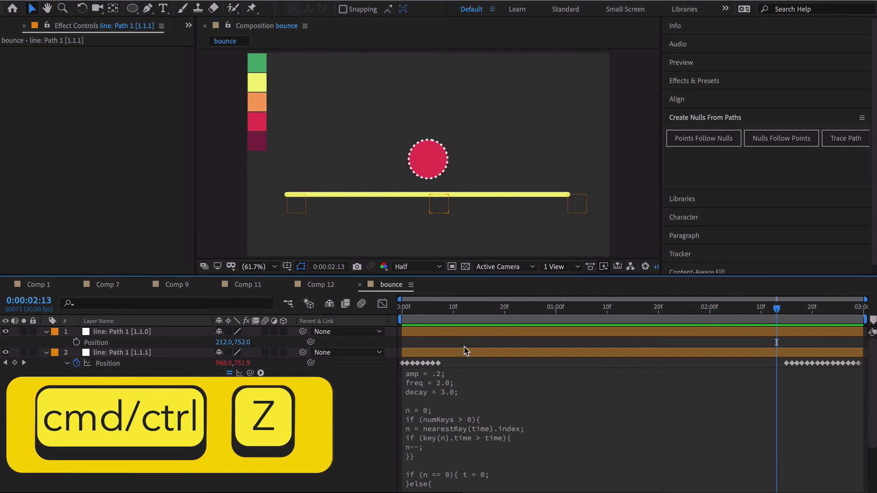
key(space)
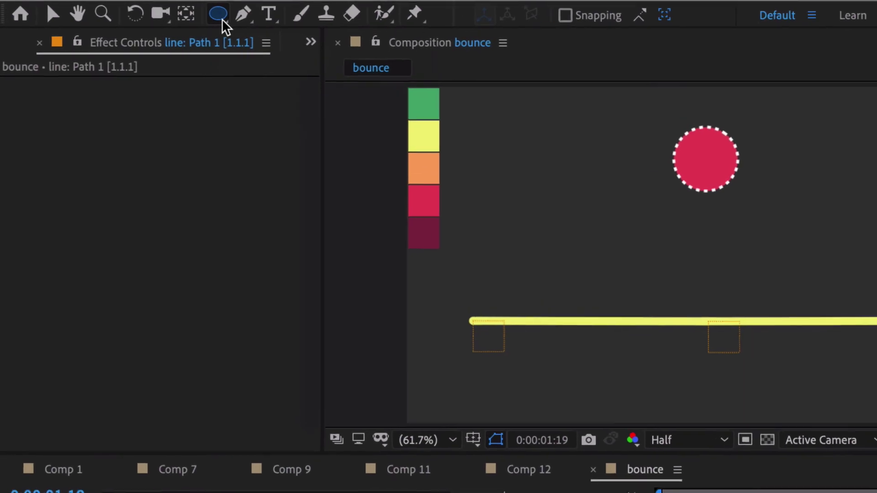
Replay the bounce animation, then select the 'line' layer to show its three null Layer controls
click(133, 15)
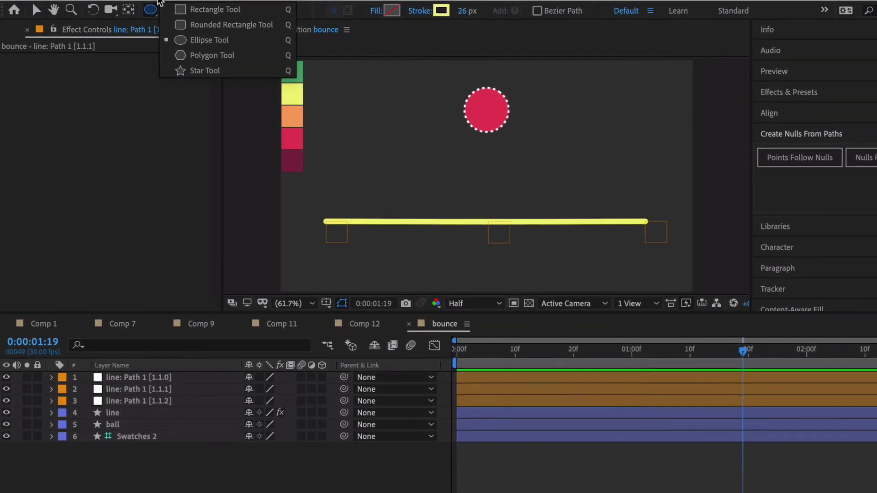
click(117, 147)
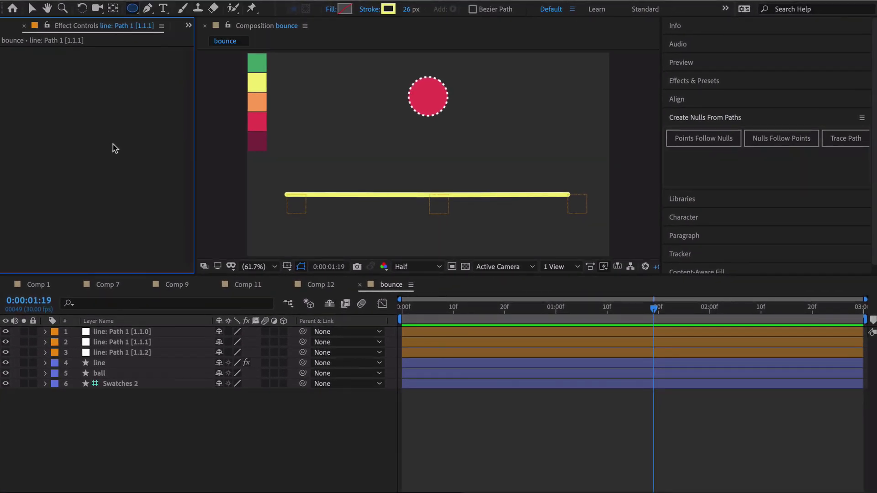
click(485, 314)
key(space)
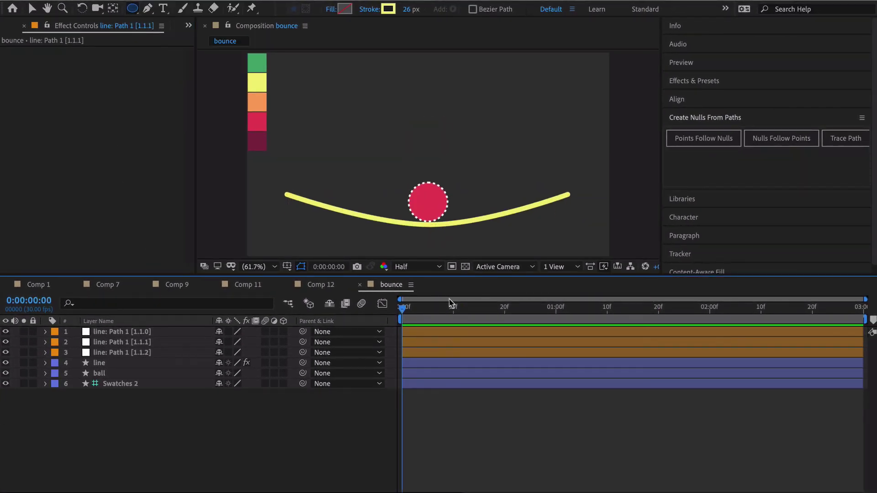
click(121, 366)
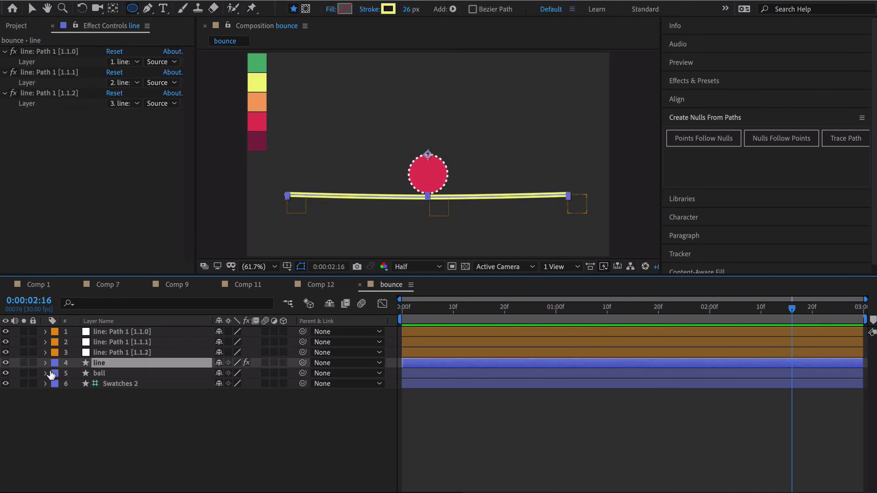
Duplicate the line layer's Shape 1 group, with layer handles hidden in the viewer
click(45, 364)
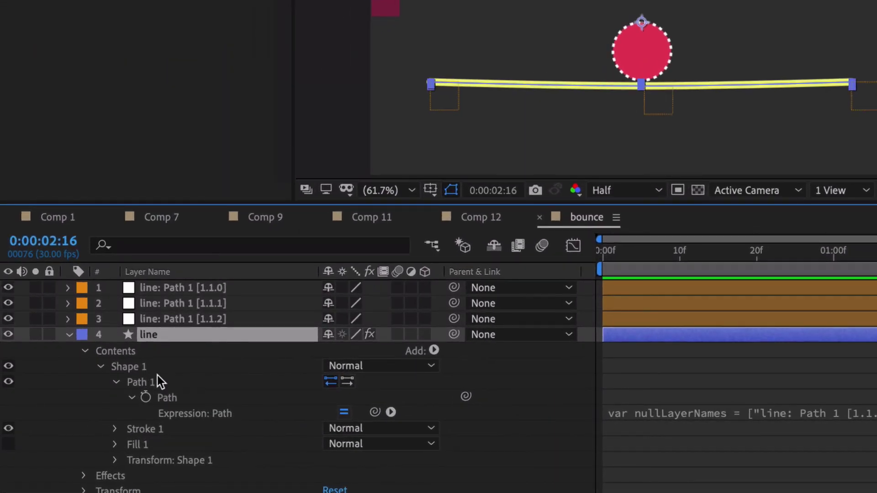
click(158, 368)
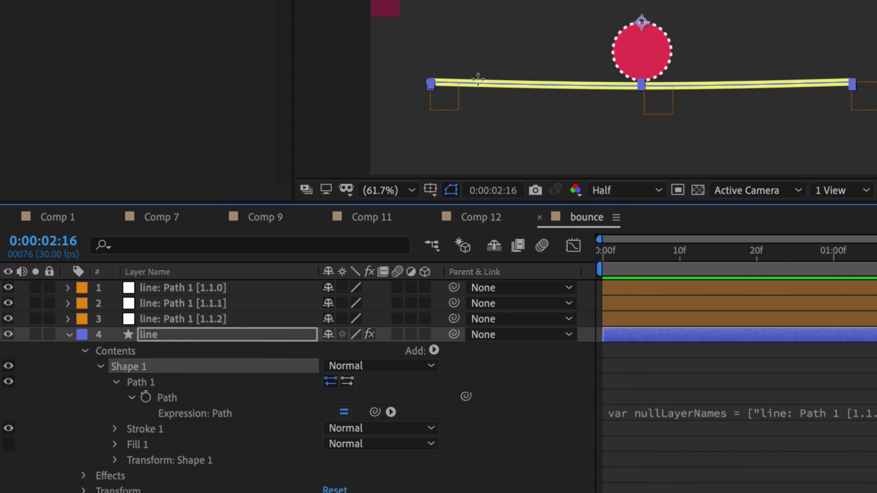
key(ctrl+shift+h)
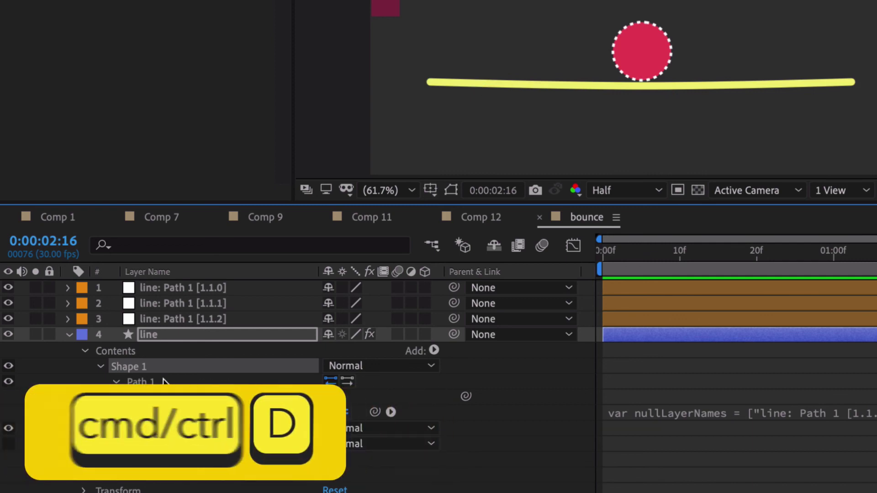
key(ctrl+d)
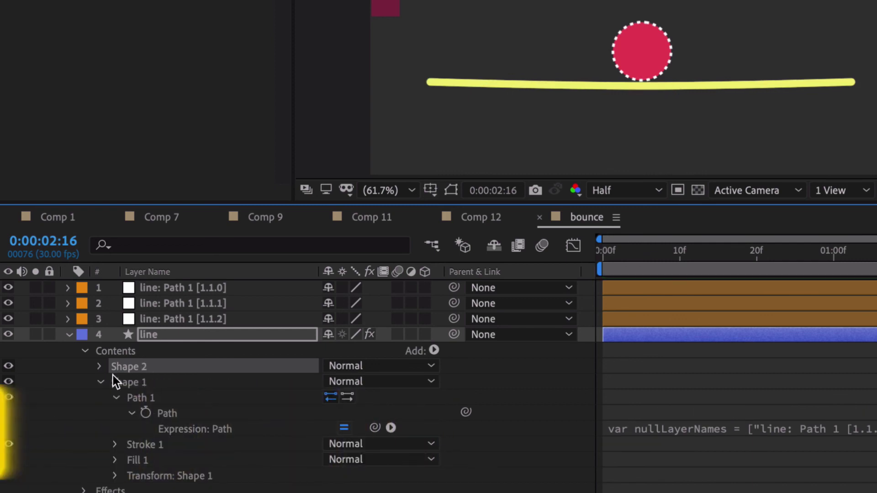
Make the lower copy's Stroke 1 colour green
scroll(99, 369, down, 2)
click(117, 397)
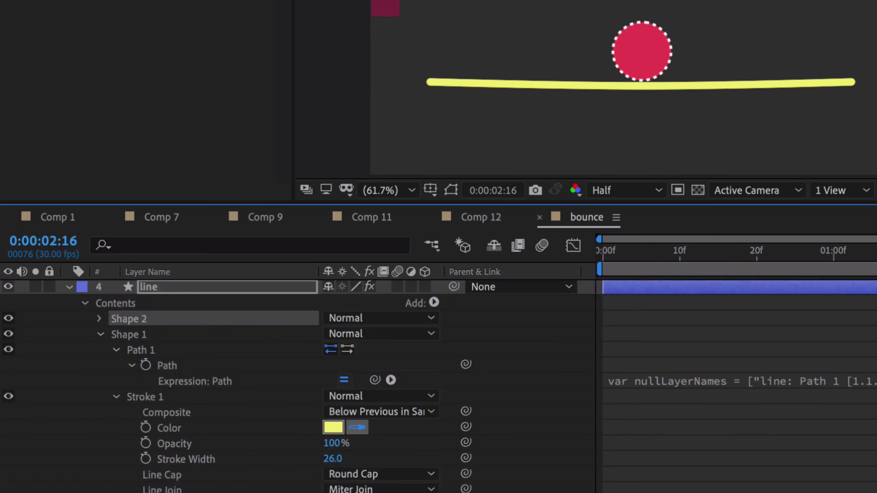
click(169, 427)
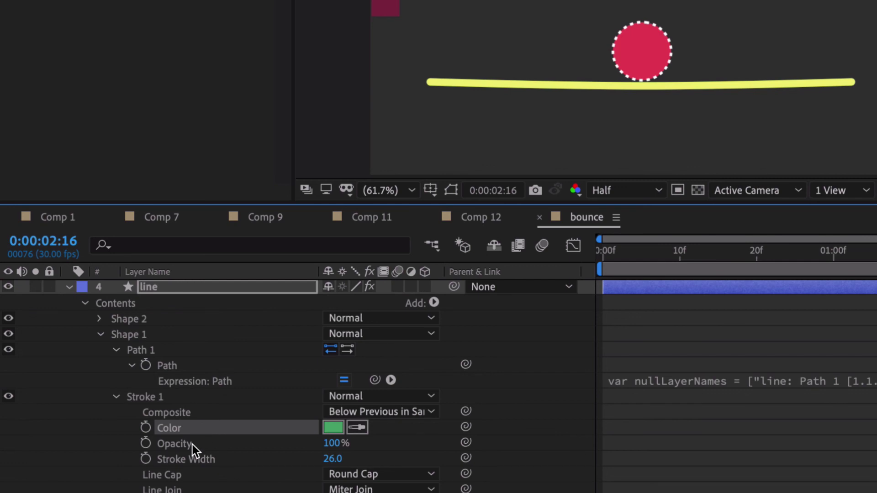
click(171, 365)
scroll(171, 365, down, 3)
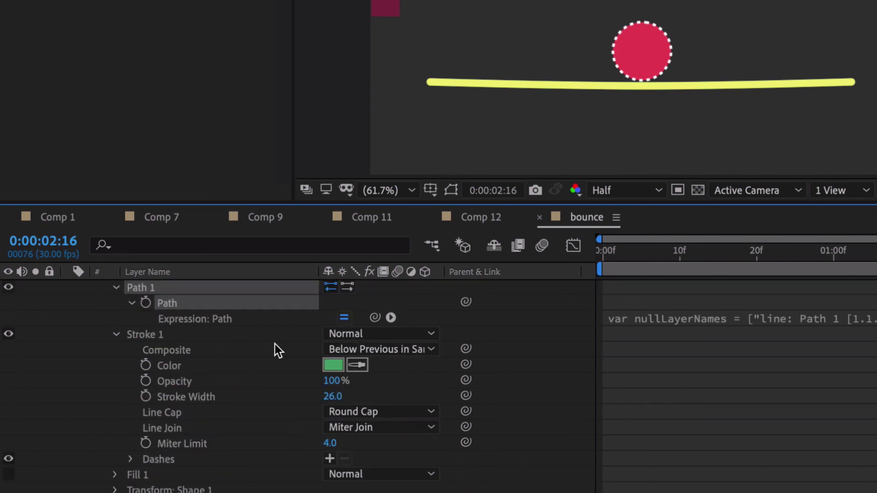
Offset the green copy 16 px down via its Transform Position, keeping the darker green
click(114, 490)
scroll(243, 482, down, 2)
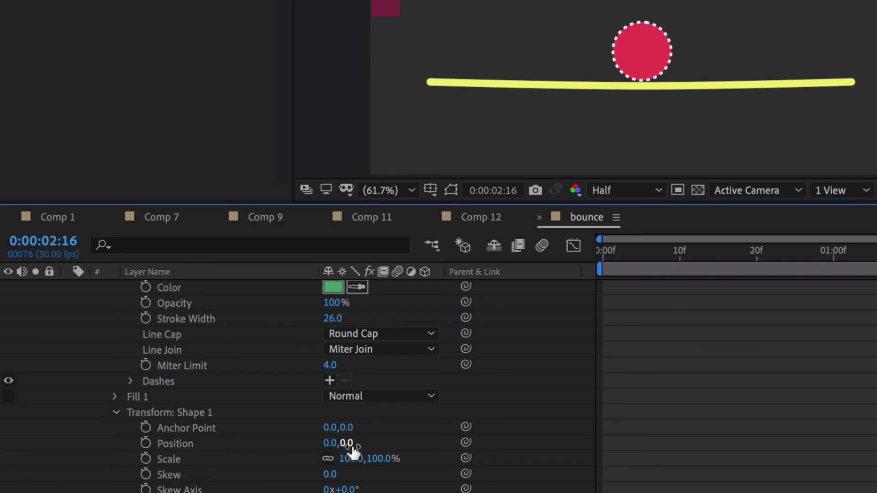
mouse_move(353, 448)
mouse_down()
mouse_move(378, 446)
mouse_move(366, 448)
mouse_up()
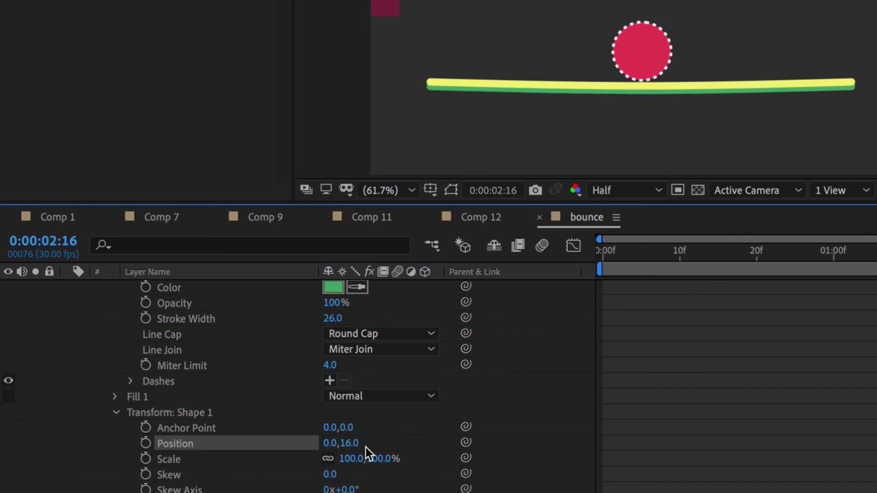
click(333, 287)
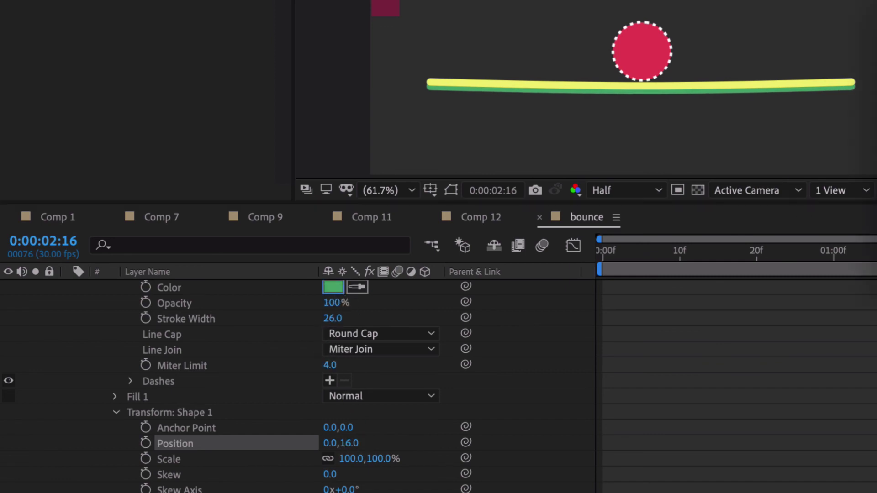
key(Return)
key(ctrl+z)
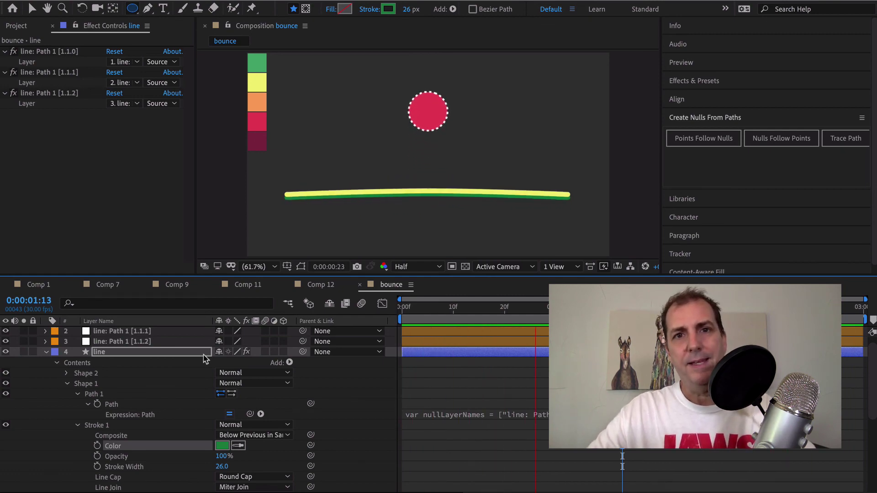
Collapse the line layer's properties with Ctrl+`
key(ctrl+grave)
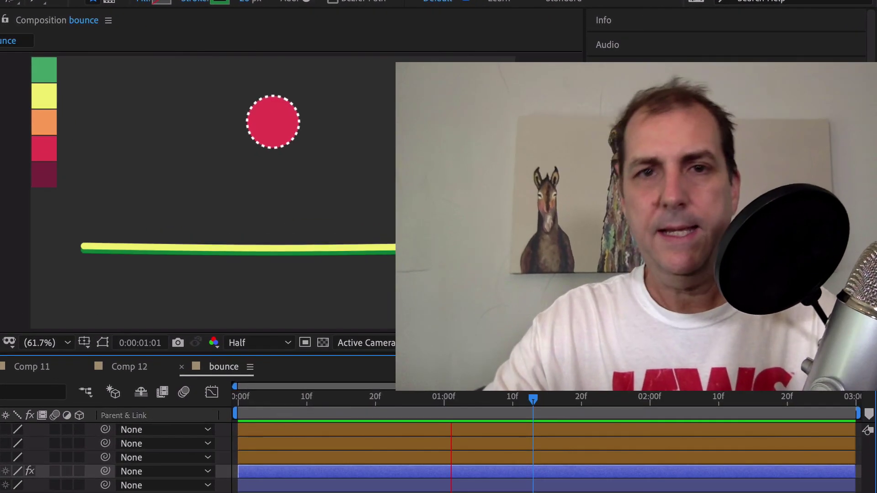